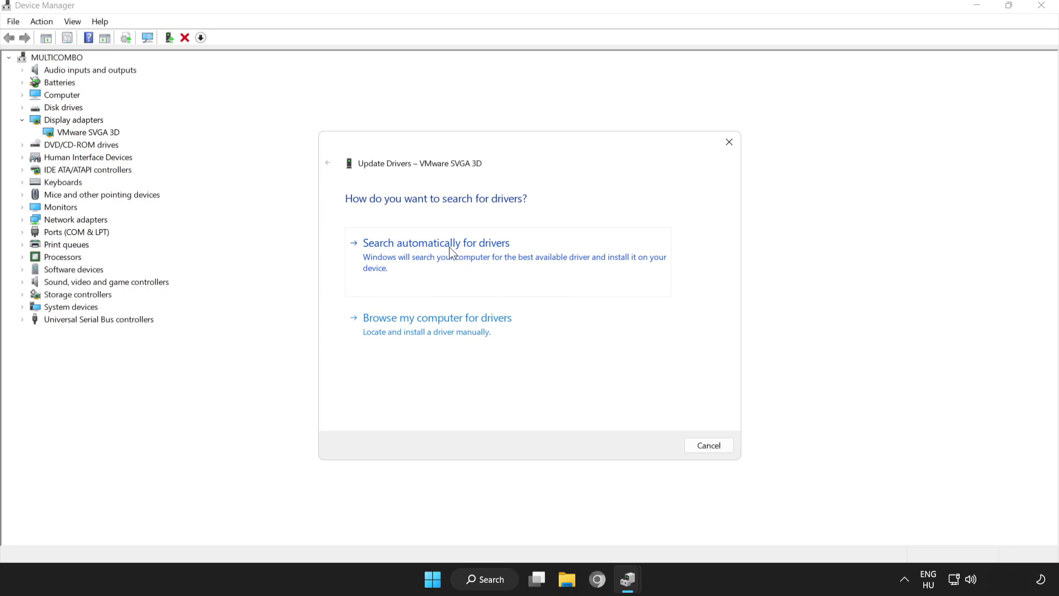
Search automatically for an updated VMware SVGA 3D display driver, finish the update wizard and close Device Manager.
left_click(450, 251)
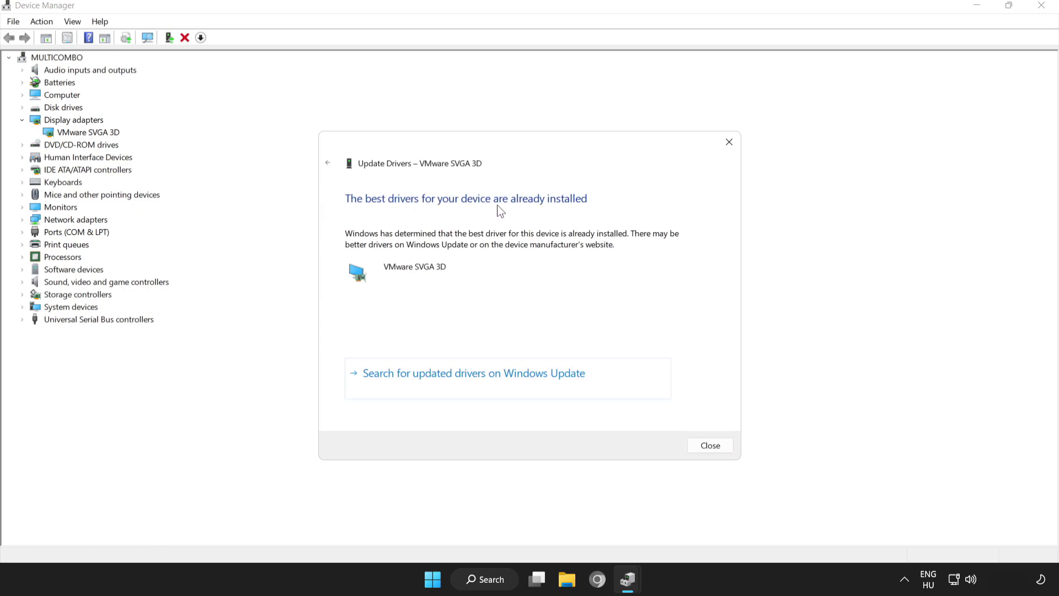
left_click(716, 447)
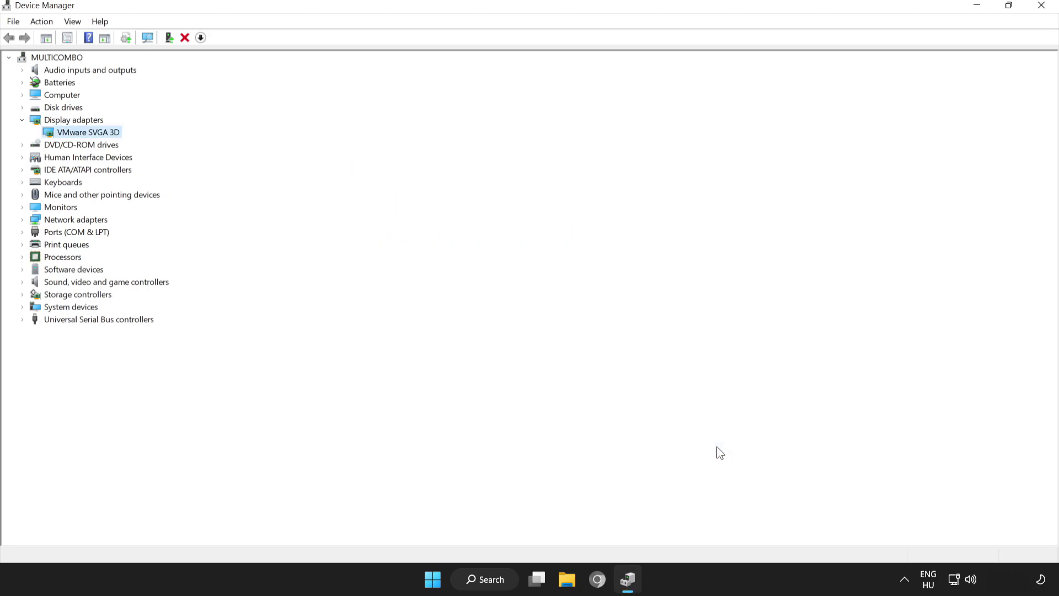
left_click(1042, 7)
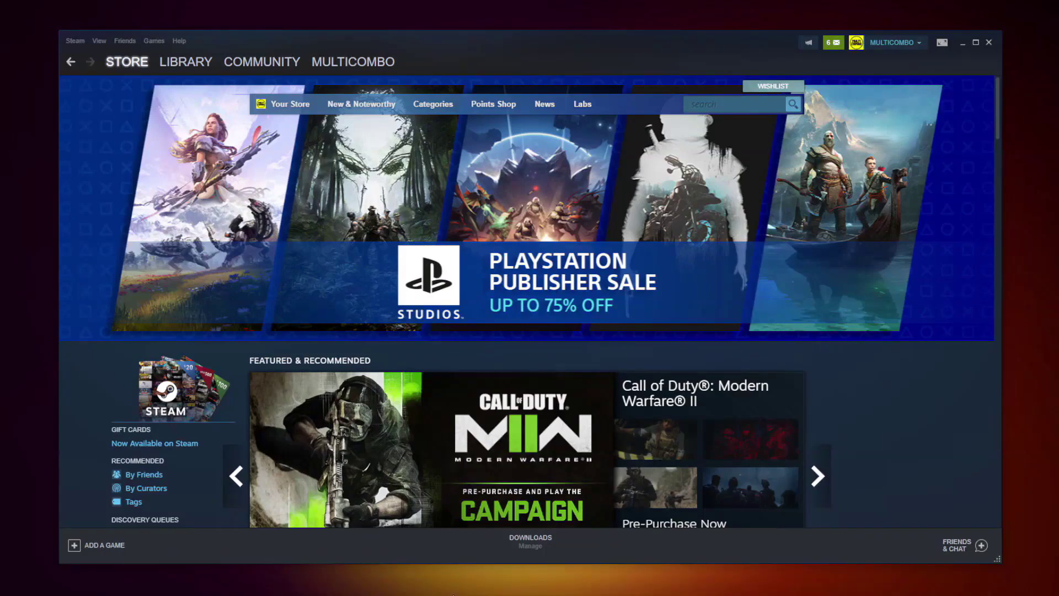
In the Steam library, verify the integrity of the favorite game's local files from its properties.
left_click(182, 64)
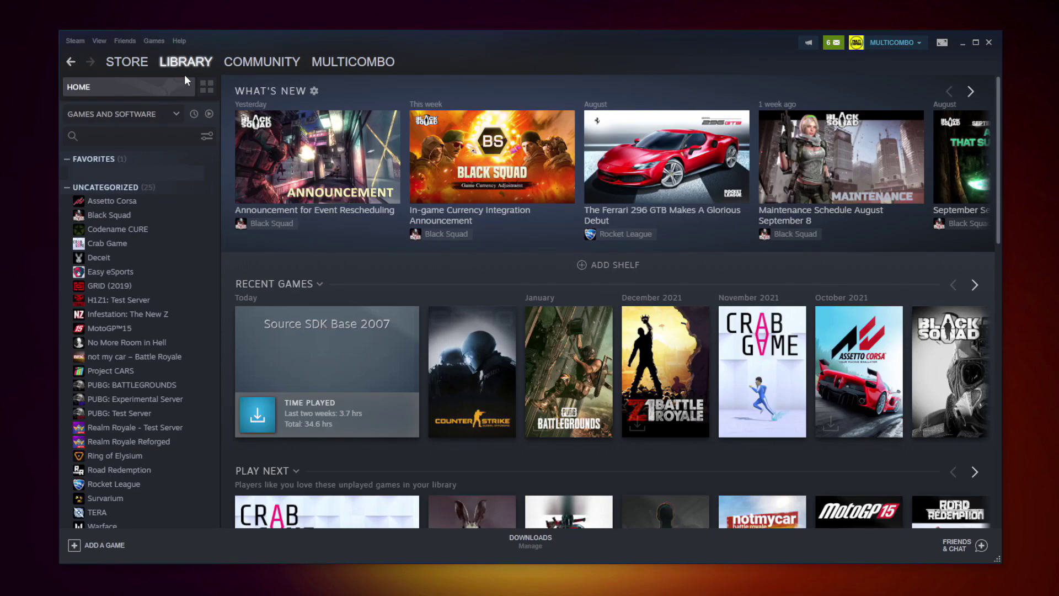
right_click(199, 177)
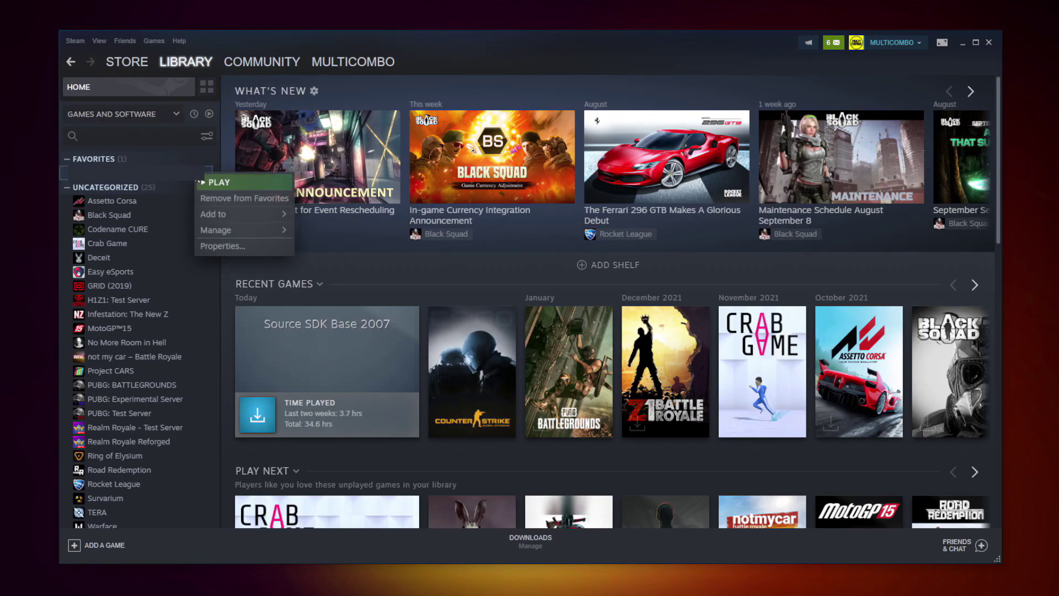
left_click(236, 247)
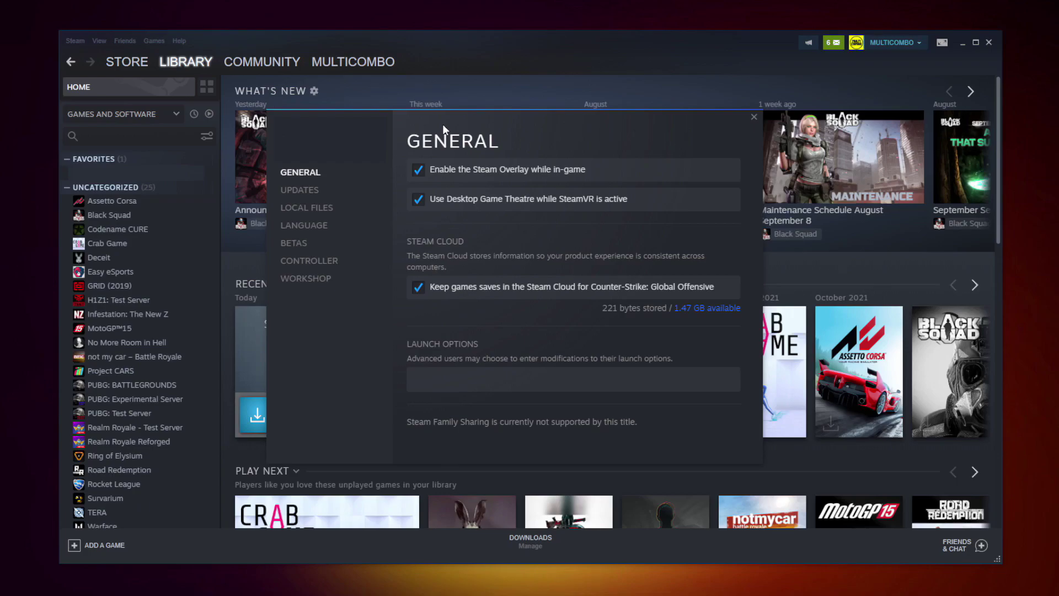
left_click(310, 213)
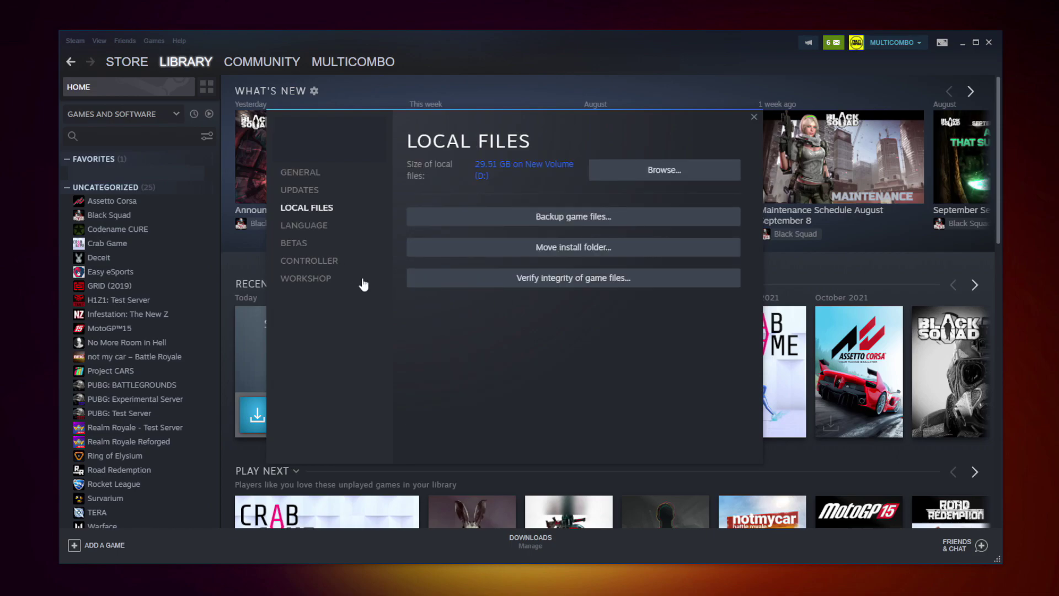
left_click(578, 287)
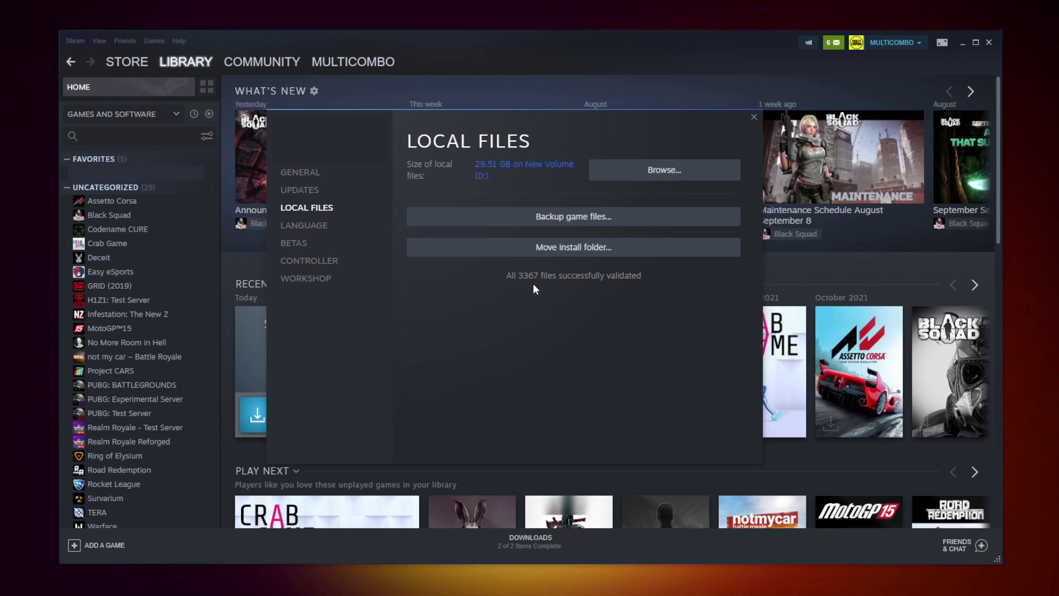
Browse to the game's install folder and open the compatibility properties of its application file.
left_click(678, 175)
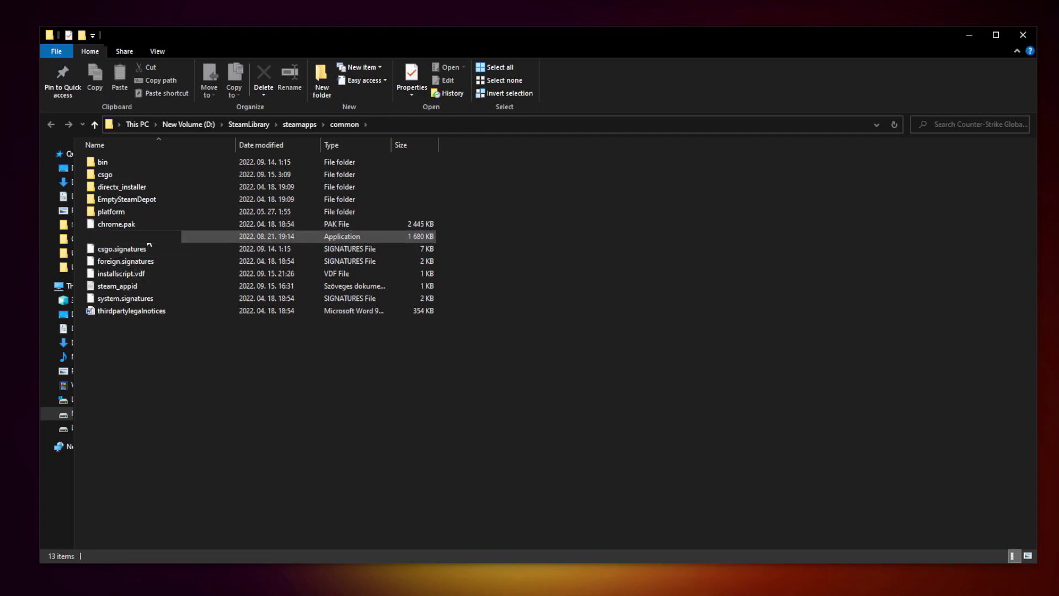
left_click(221, 237)
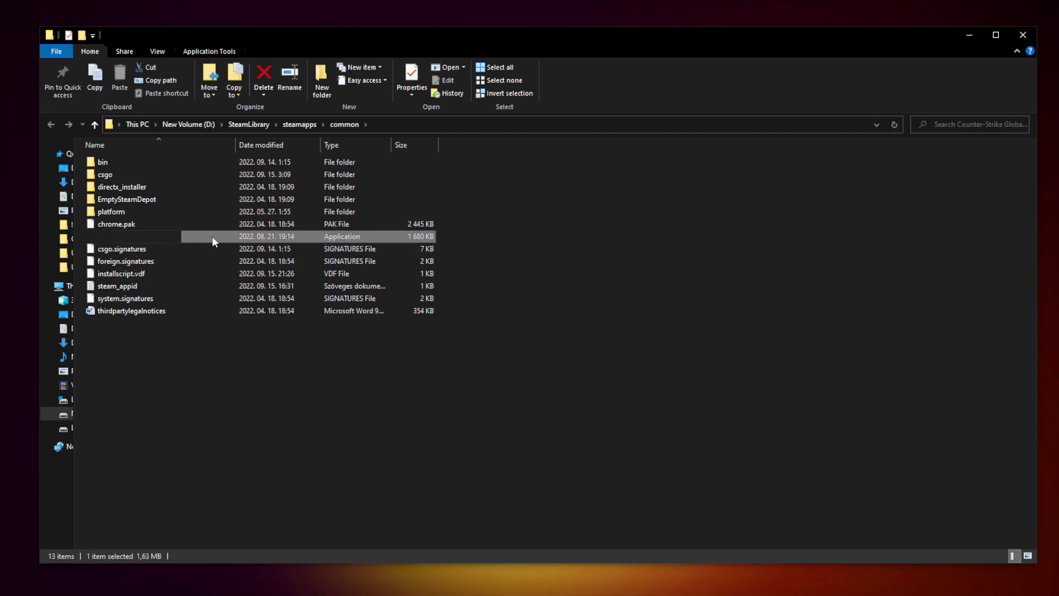
right_click(214, 241)
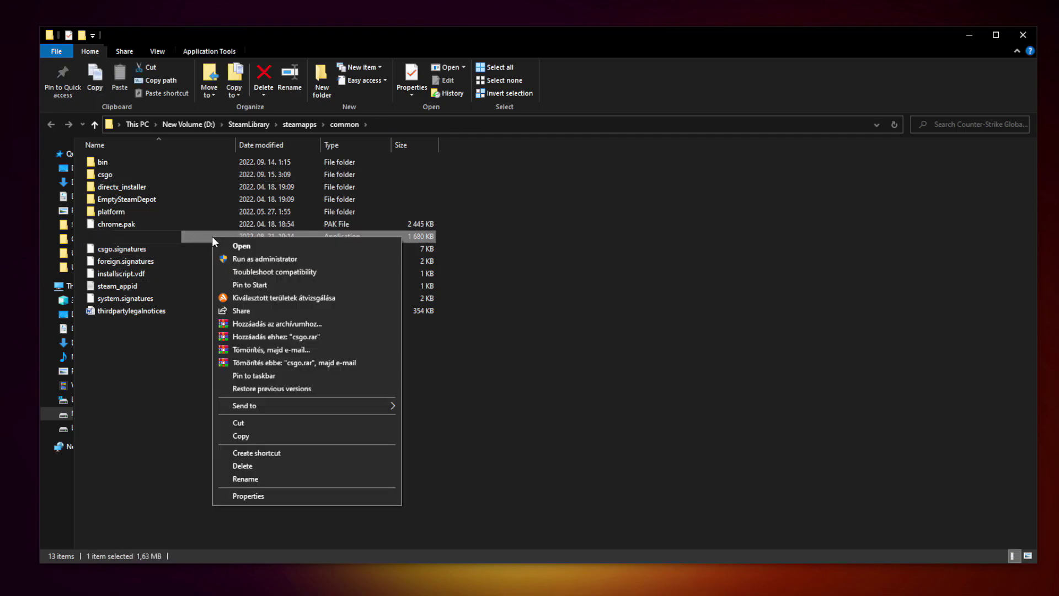
left_click(305, 495)
left_click(512, 101)
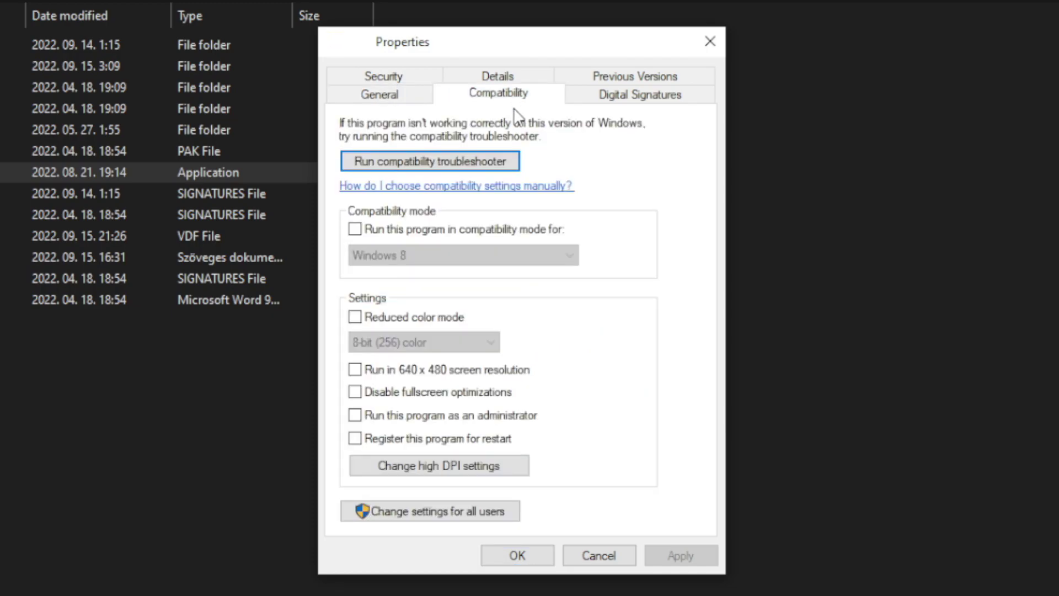
Set the application to Windows 8 compatibility mode, disable fullscreen optimizations, run it as an administrator, and apply the changes.
left_click(355, 230)
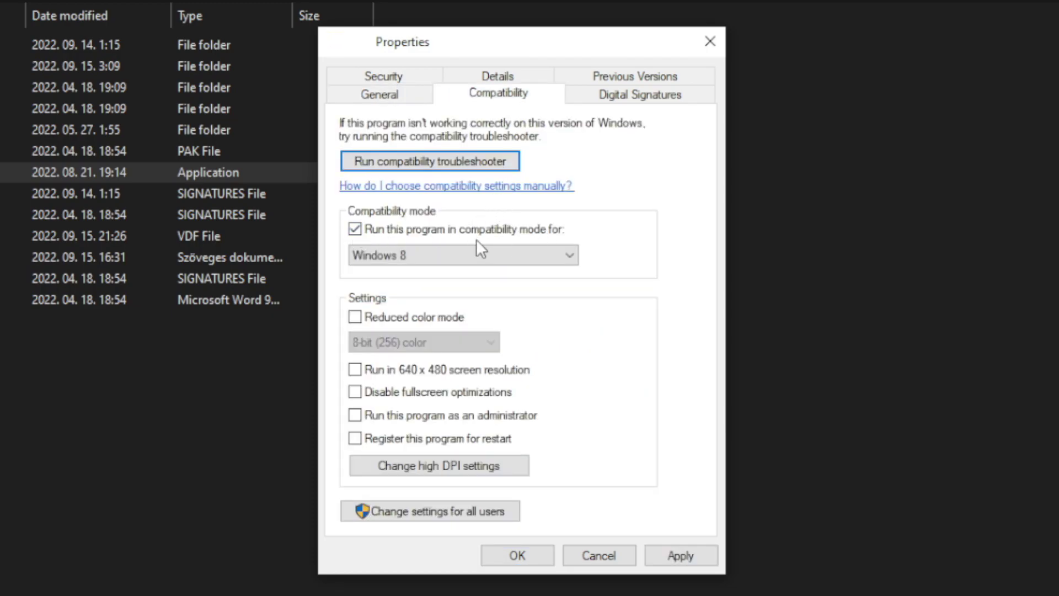
left_click(409, 251)
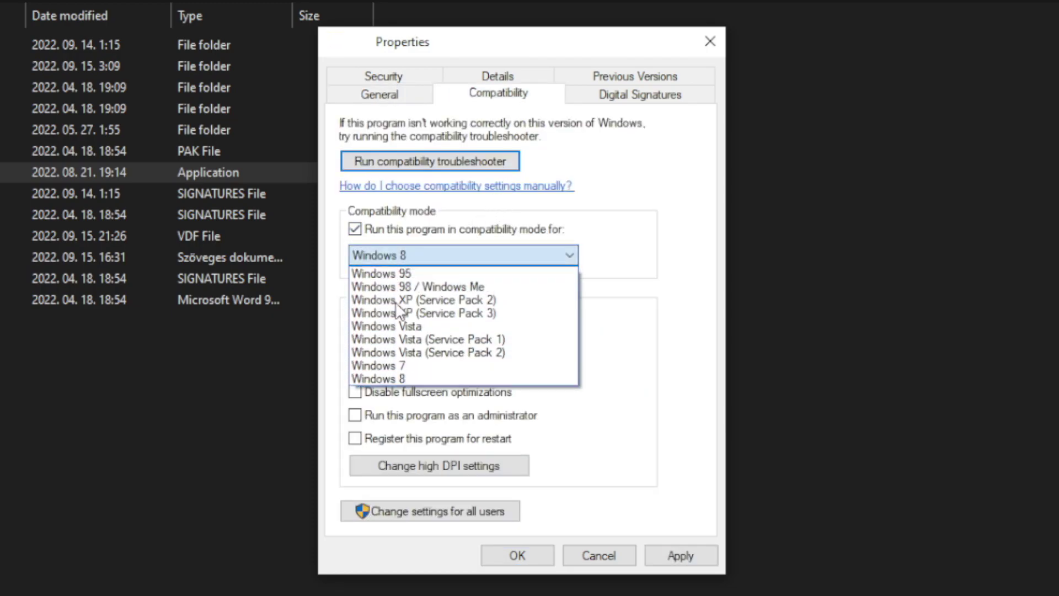
left_click(409, 380)
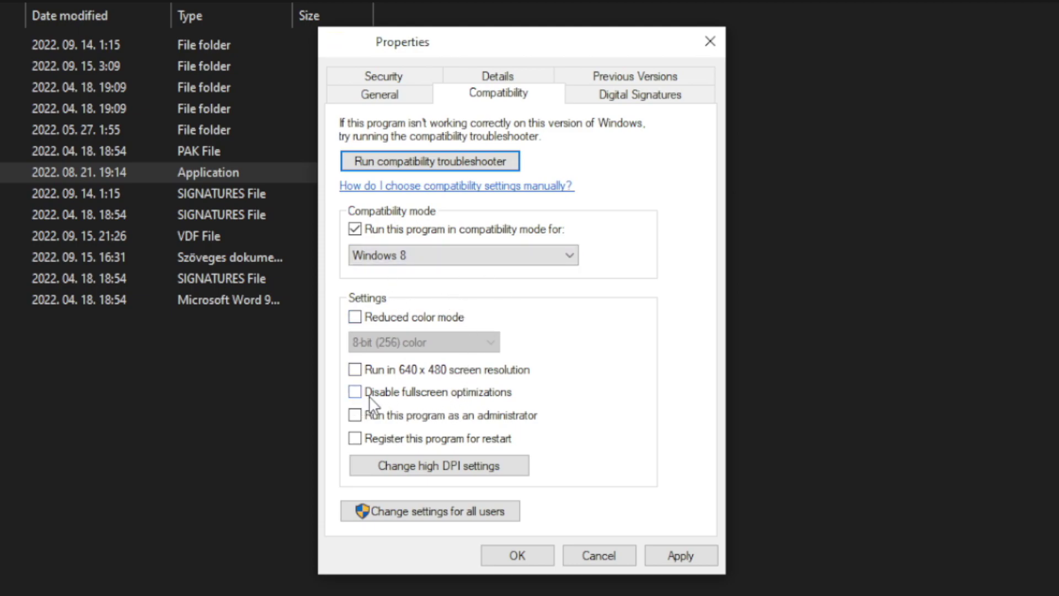
left_click(433, 397)
left_click(512, 422)
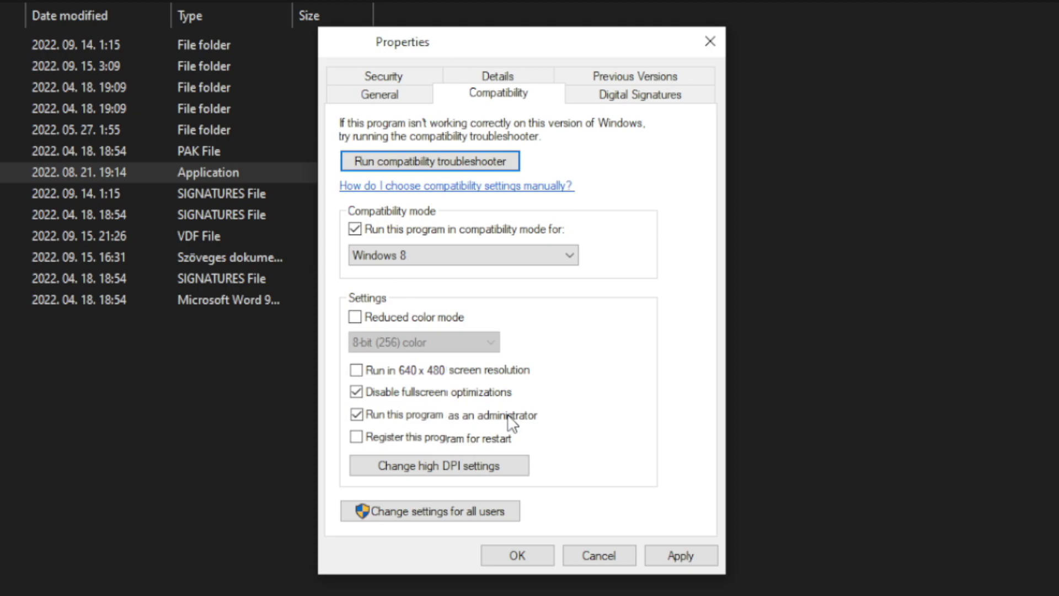
left_click(688, 554)
left_click(546, 560)
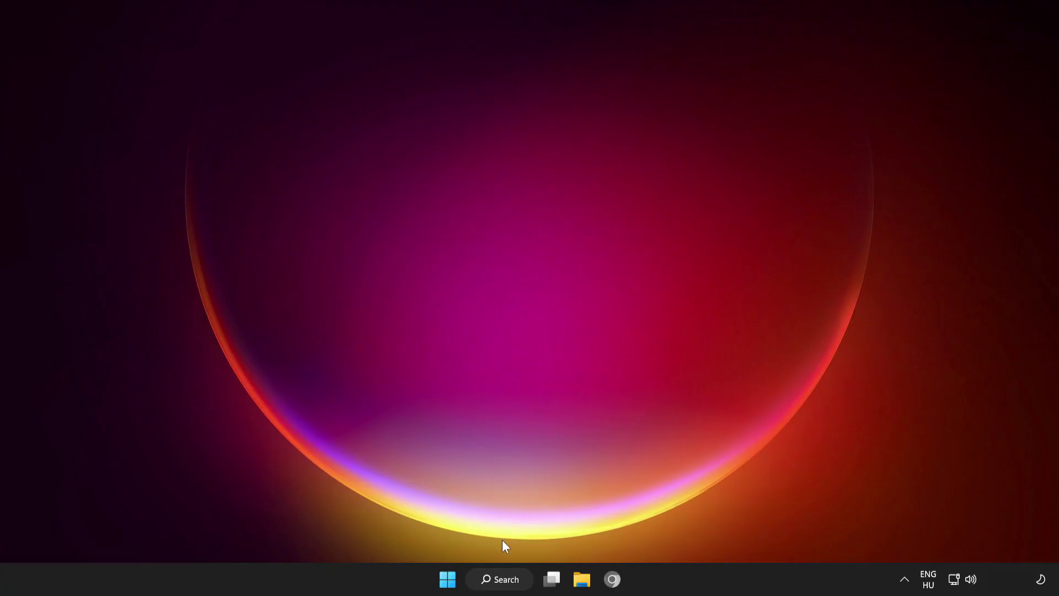
Search Windows for "update", check for updates in Windows Update, and close Settings.
left_click(496, 580)
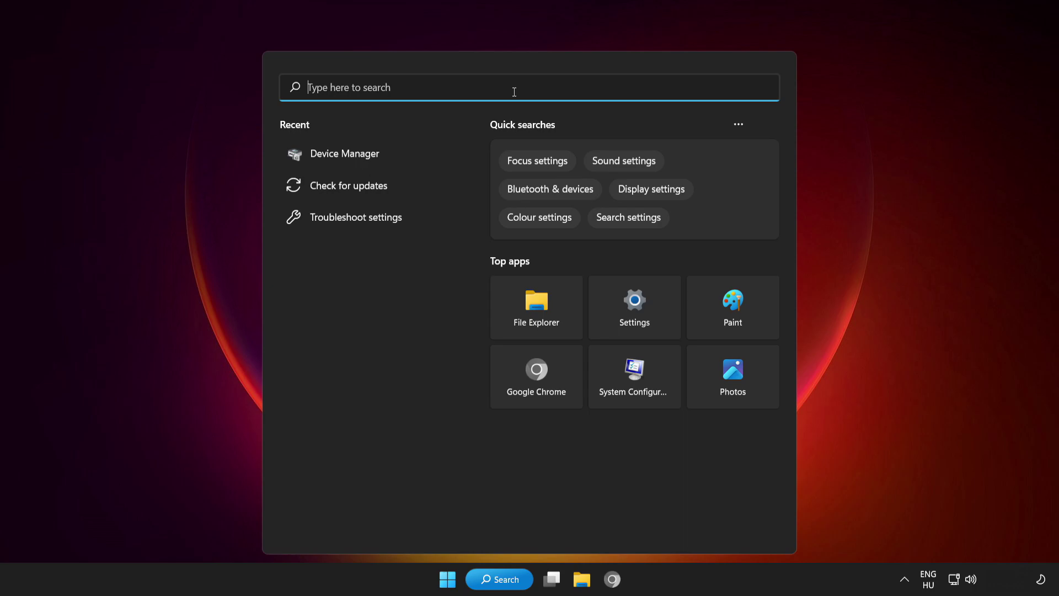
type("update")
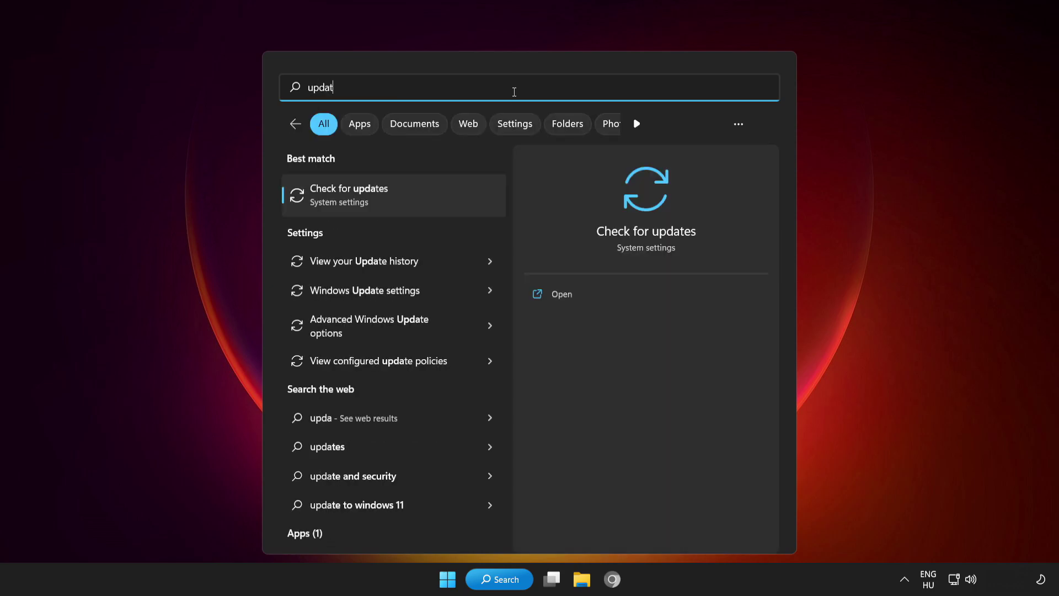
left_click(417, 194)
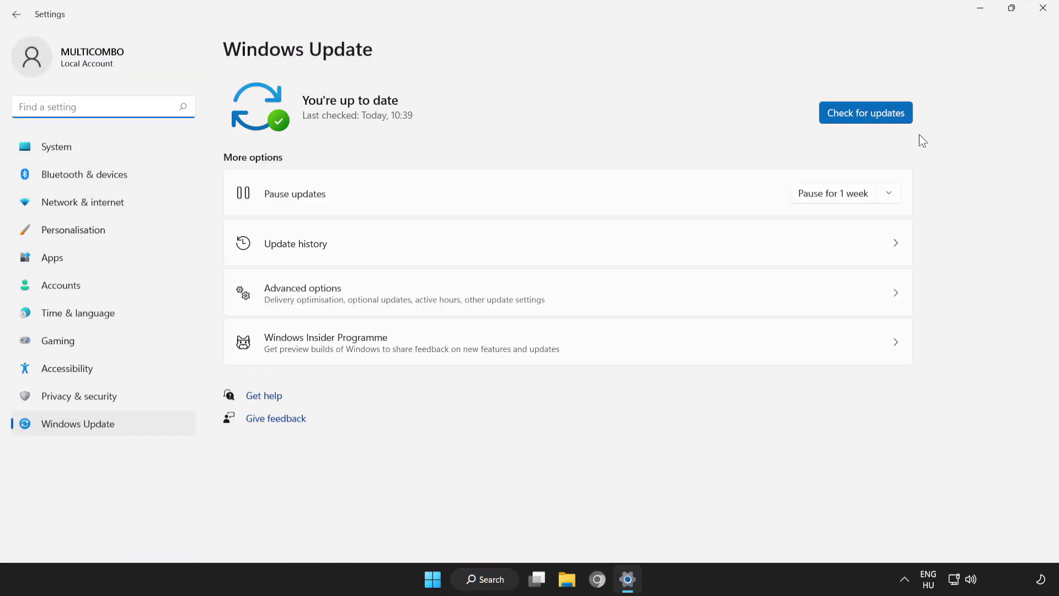
left_click(869, 113)
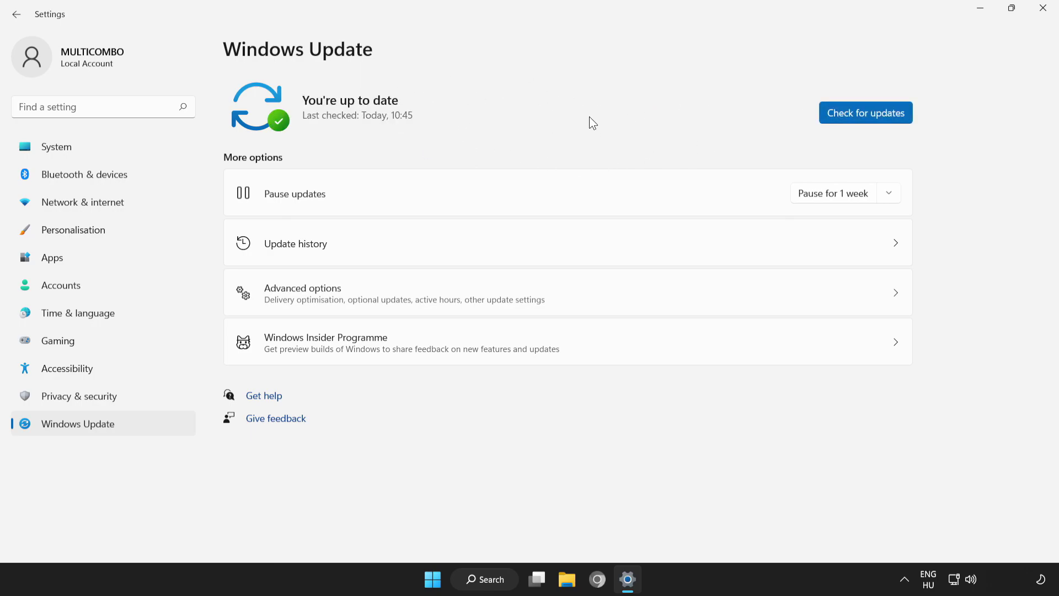
left_click(1044, 18)
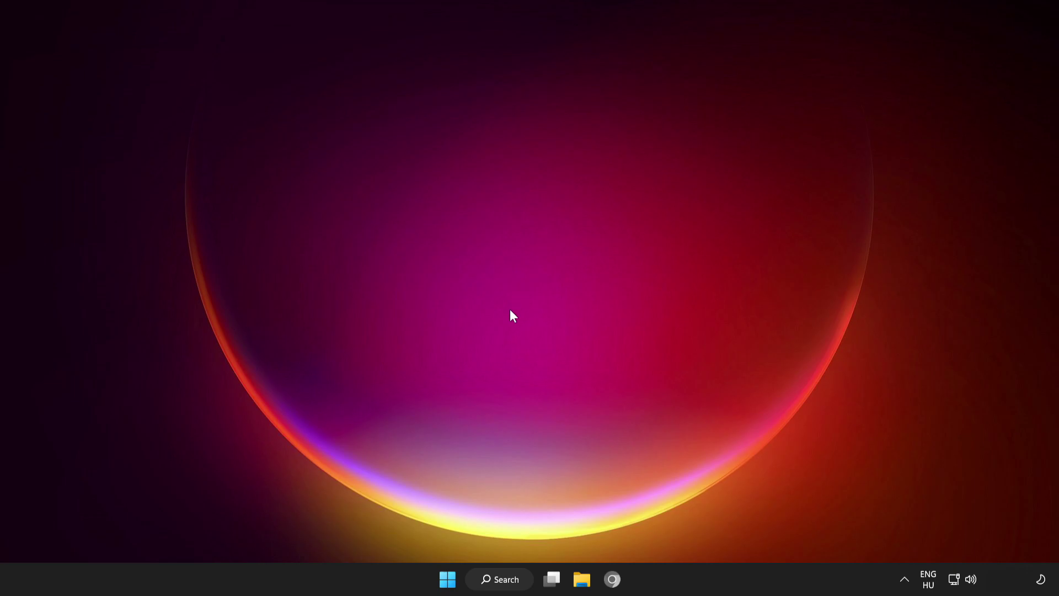
In Task Manager, disable Cortana, Microsoft Edge, Phone Link and Terminal as startup apps, and close the window.
right_click(449, 581)
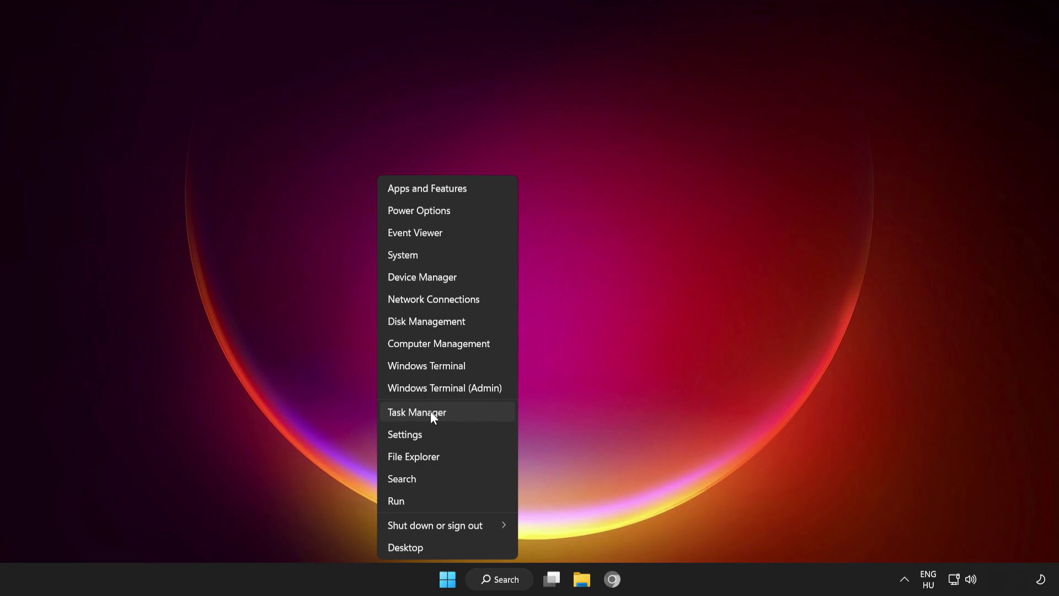
left_click(481, 411)
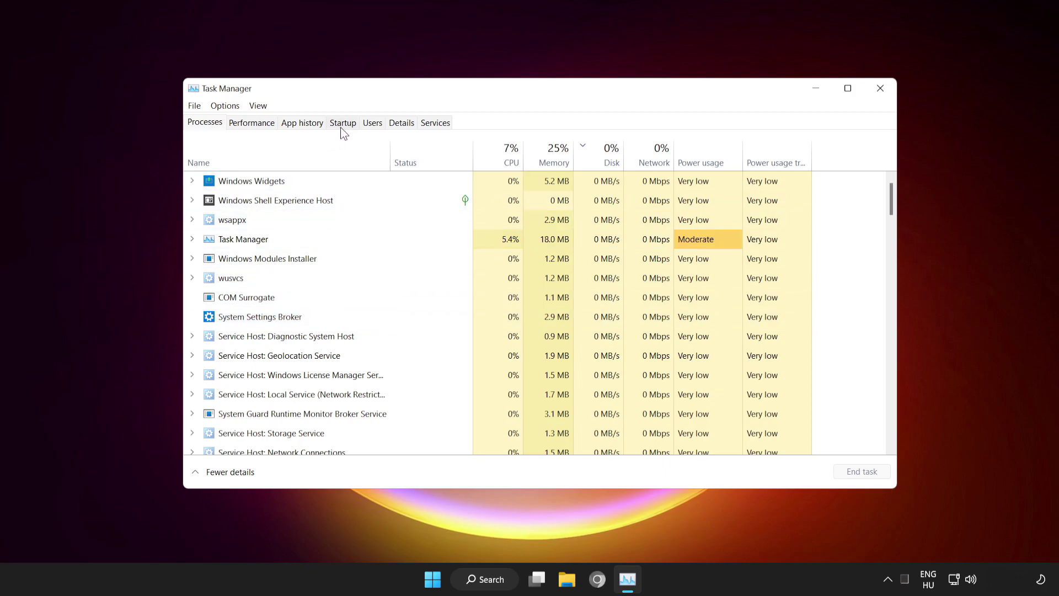
left_click(342, 126)
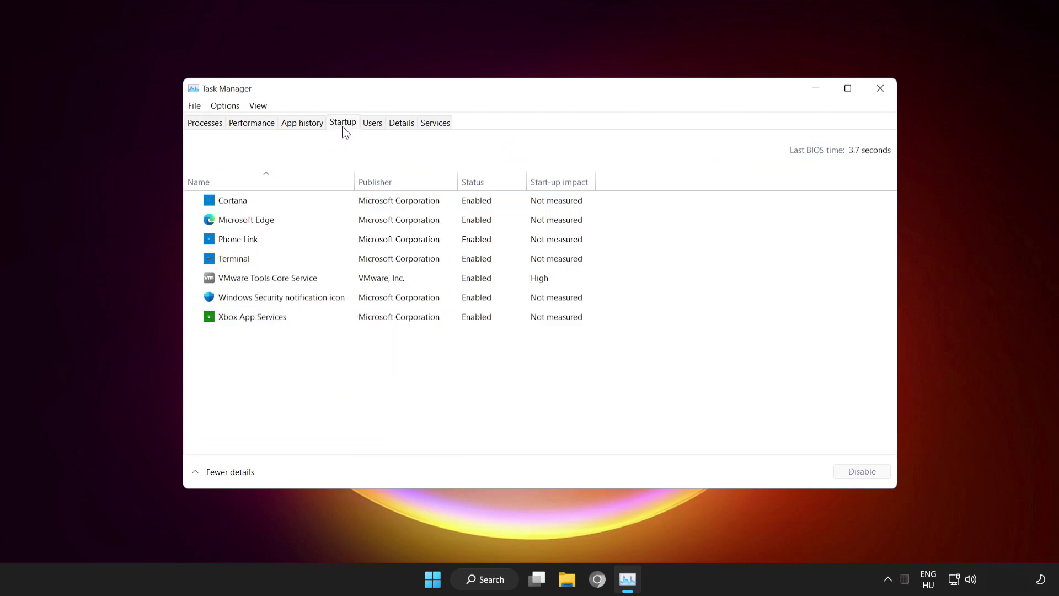
left_click(334, 199)
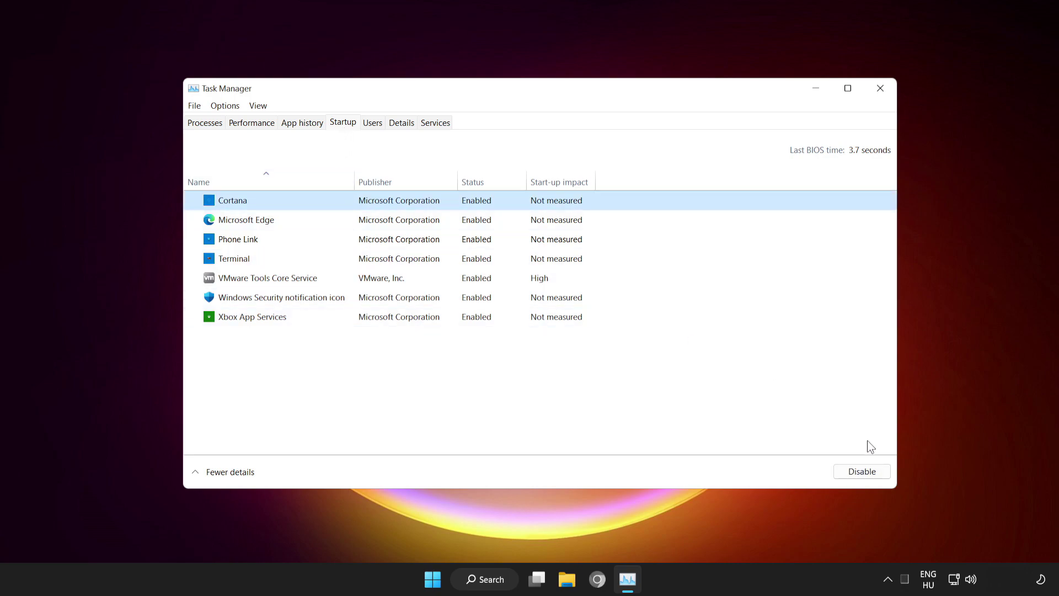
left_click(862, 471)
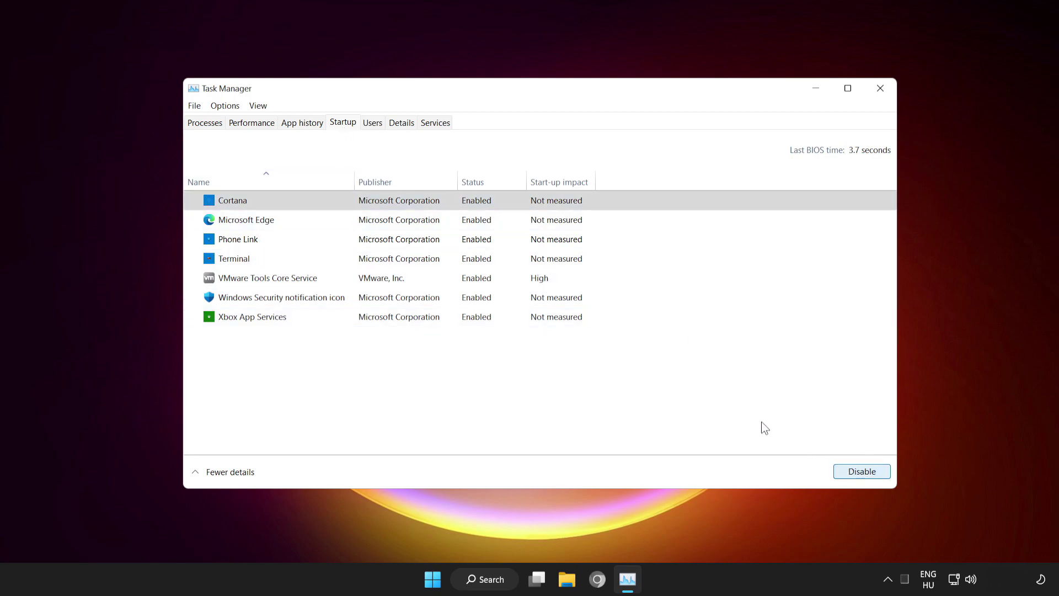
left_click(310, 219)
left_click(864, 473)
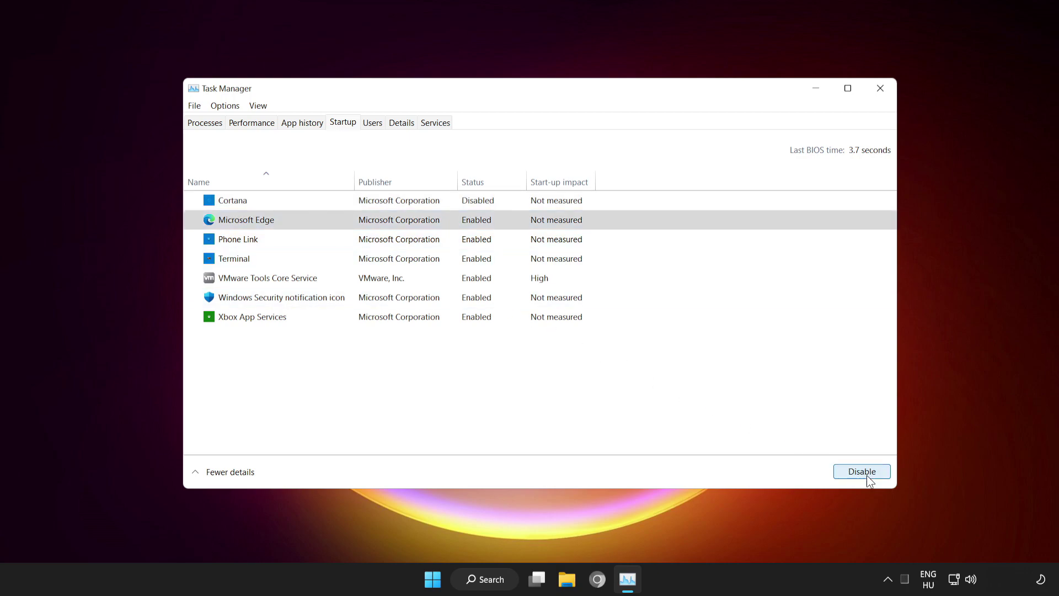
left_click(289, 241)
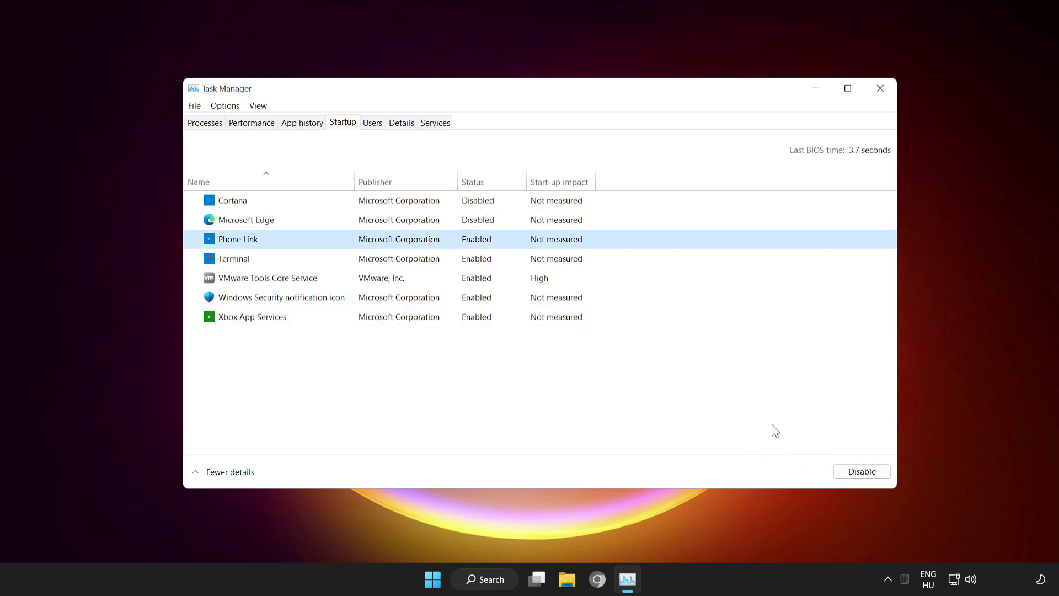
left_click(856, 468)
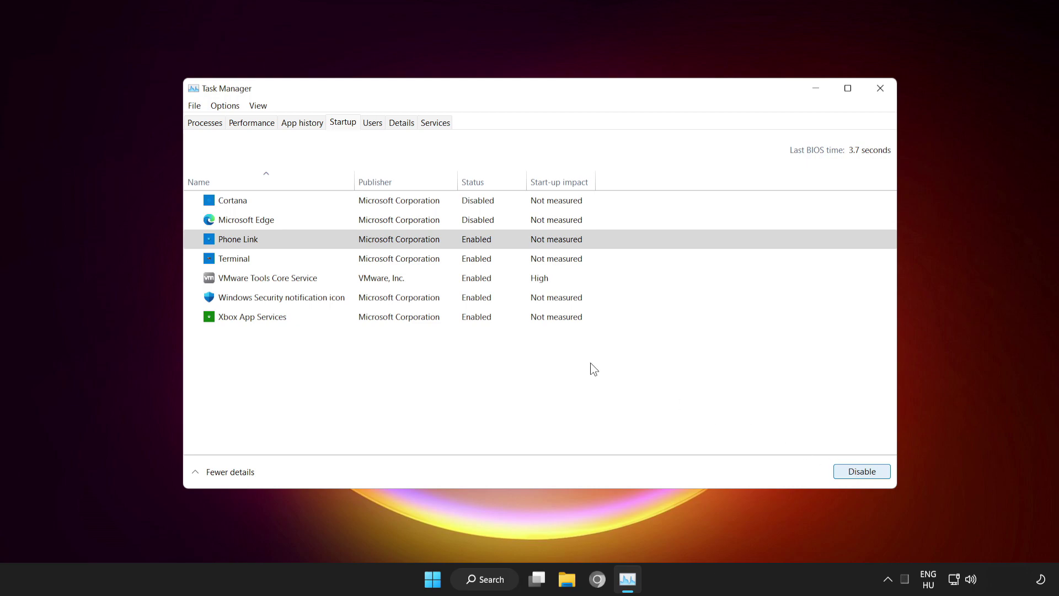
left_click(314, 261)
left_click(868, 472)
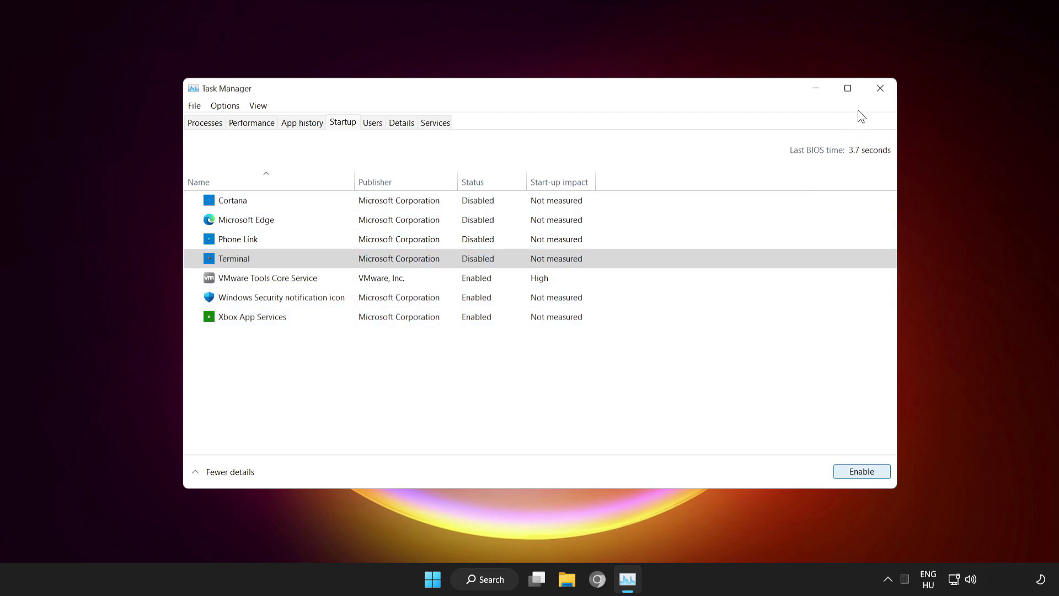
left_click(880, 90)
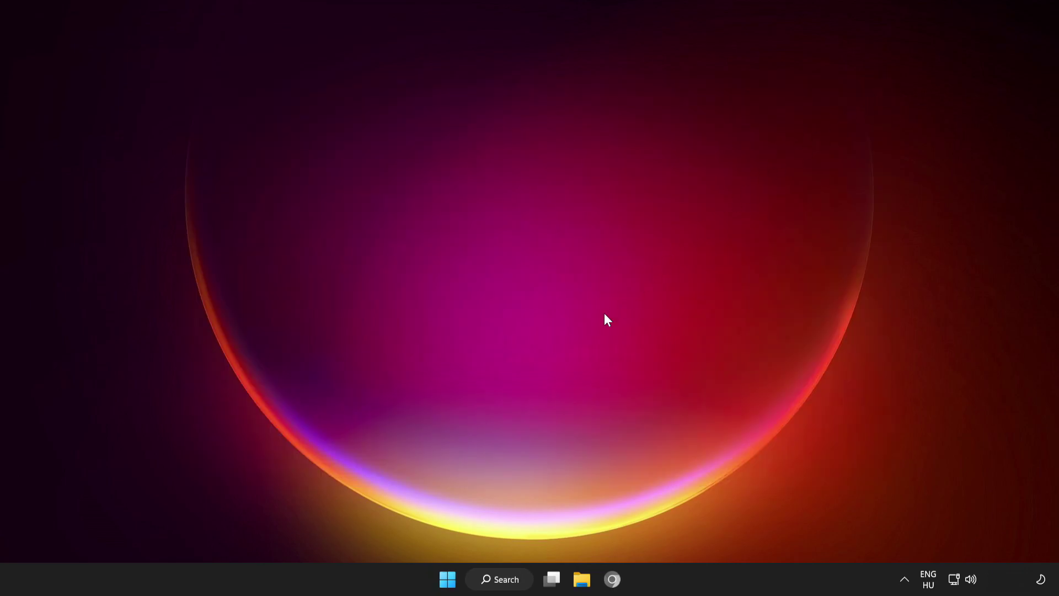
Open the computer's power options.
left_click(449, 580)
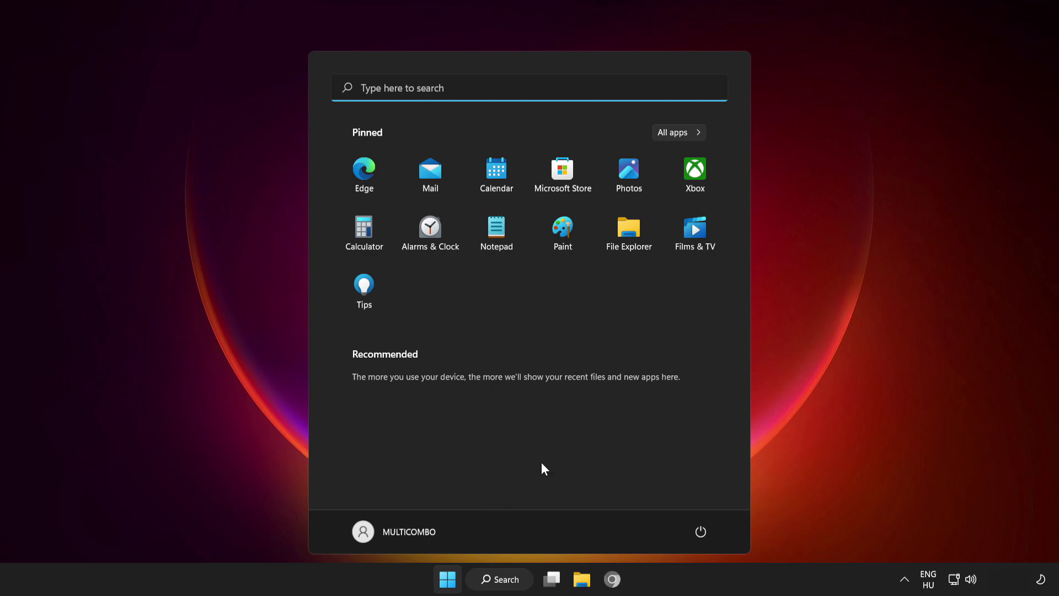
left_click(698, 536)
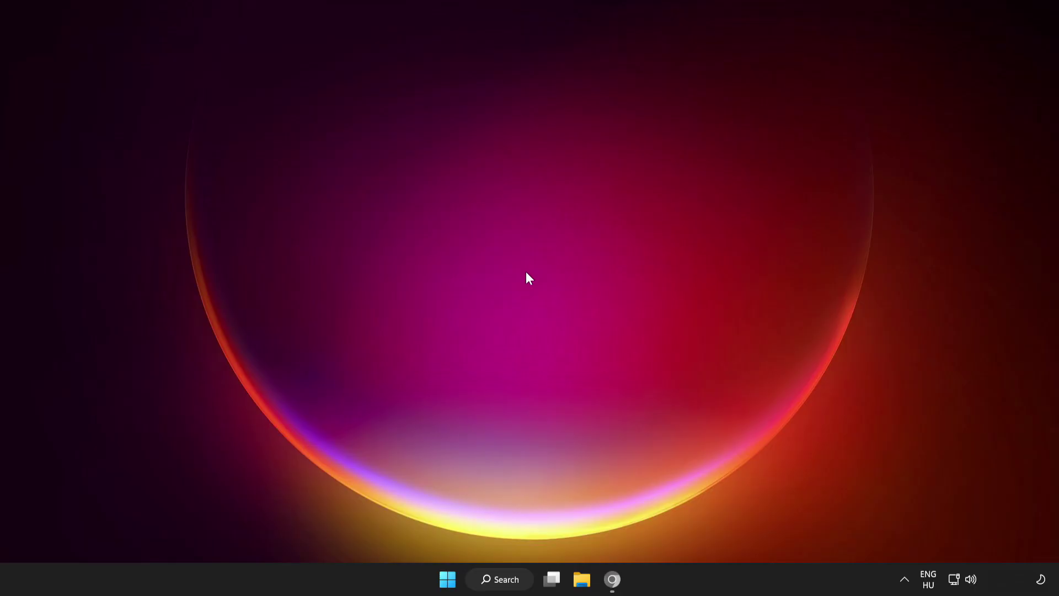
Switch to Chrome and download the English DirectX End-User Runtime Web Installer from the Microsoft Download Center.
left_click(611, 580)
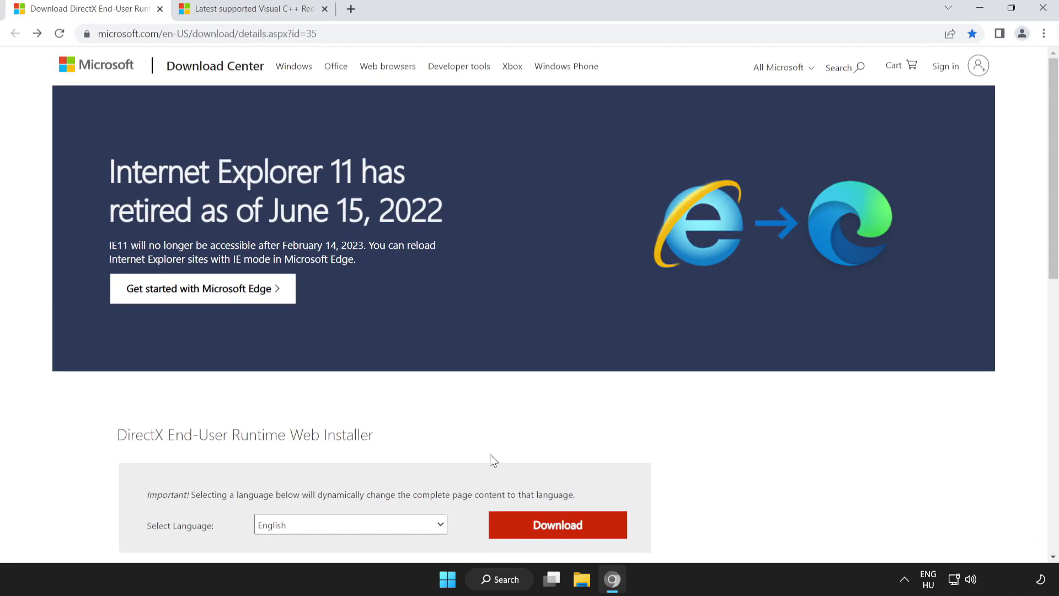
left_click(436, 31)
left_click(436, 32)
left_click(55, 174)
scroll(1048, 231, "down", 1)
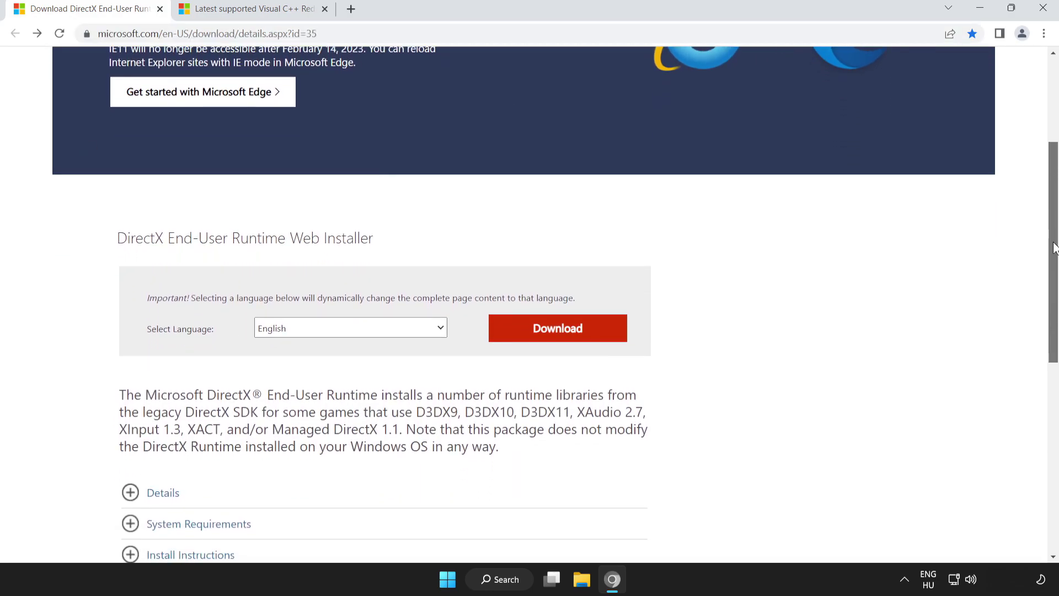
left_click_drag(120, 238, 471, 240)
left_click(472, 241)
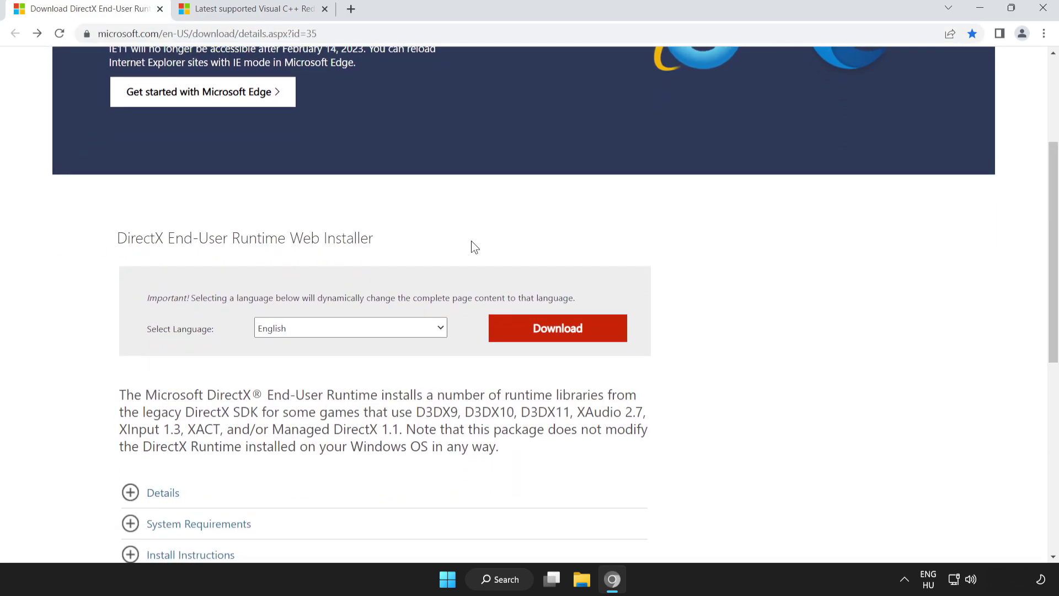
left_click(561, 339)
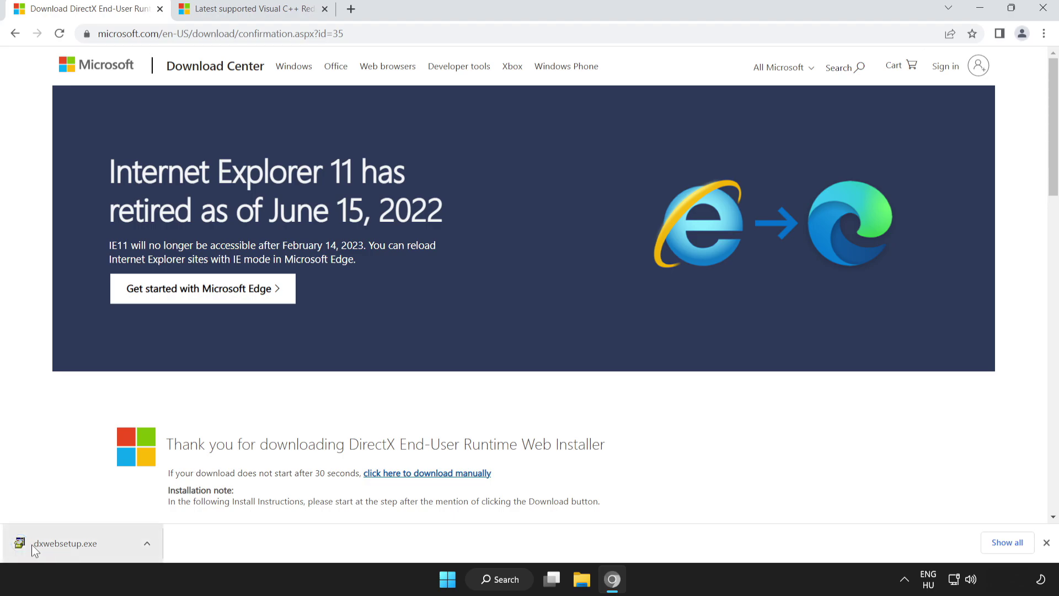
Run dxwebsetup.exe, accept the license agreement, leave out the Bing Bar, and complete the DirectX setup.
left_click(92, 546)
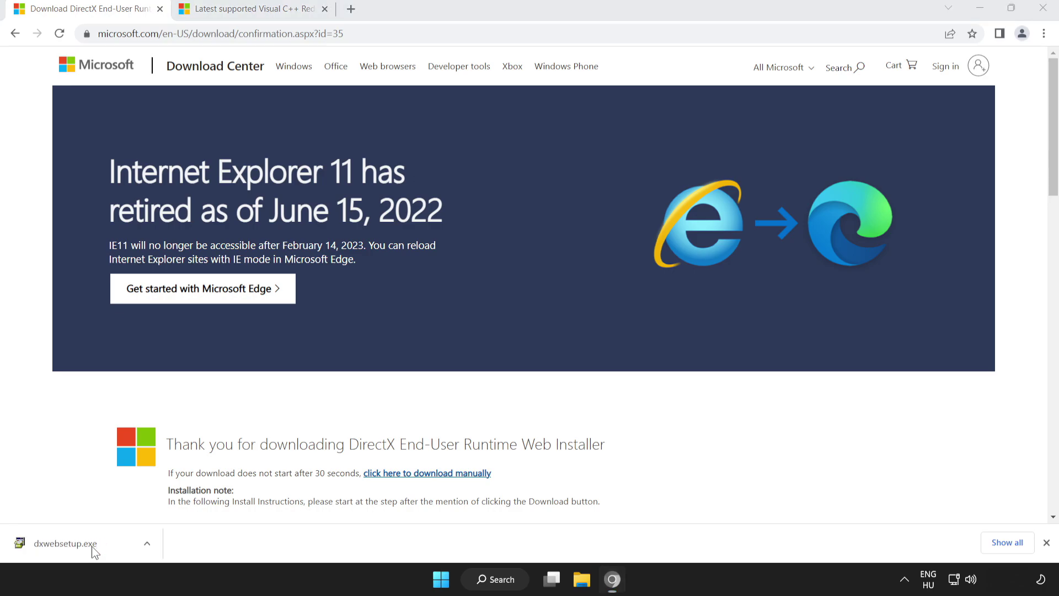
left_click_drag(269, 141, 485, 182)
left_click_drag(670, 285, 668, 348)
left_click(476, 367)
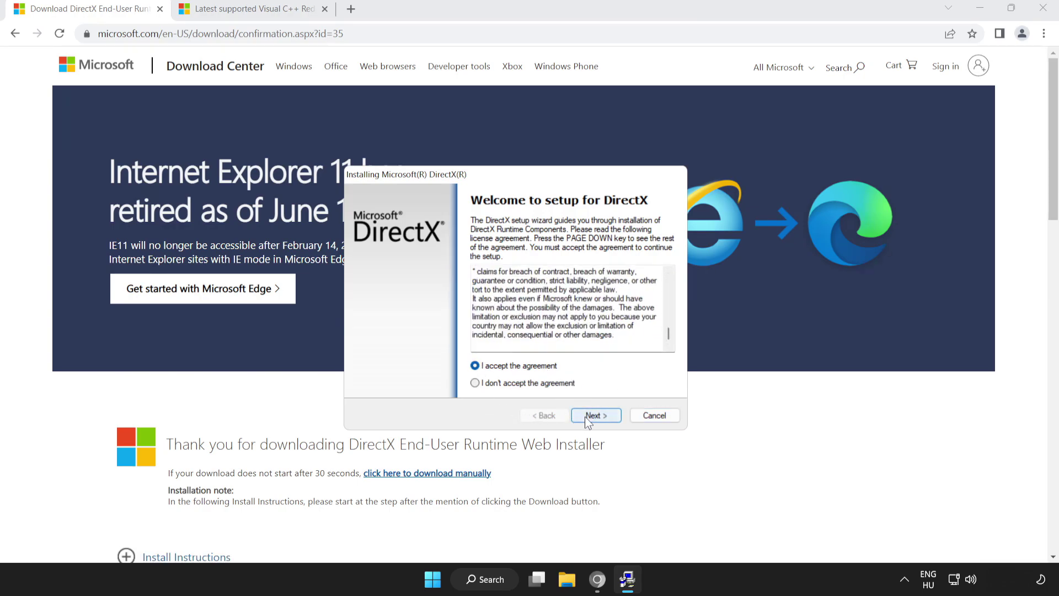
left_click(591, 416)
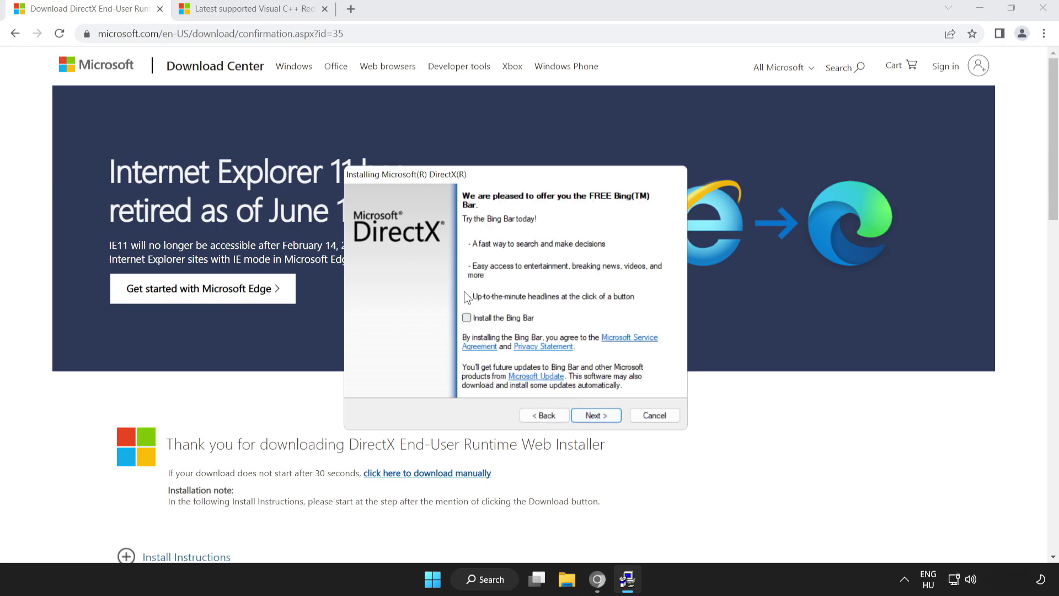
left_click(594, 416)
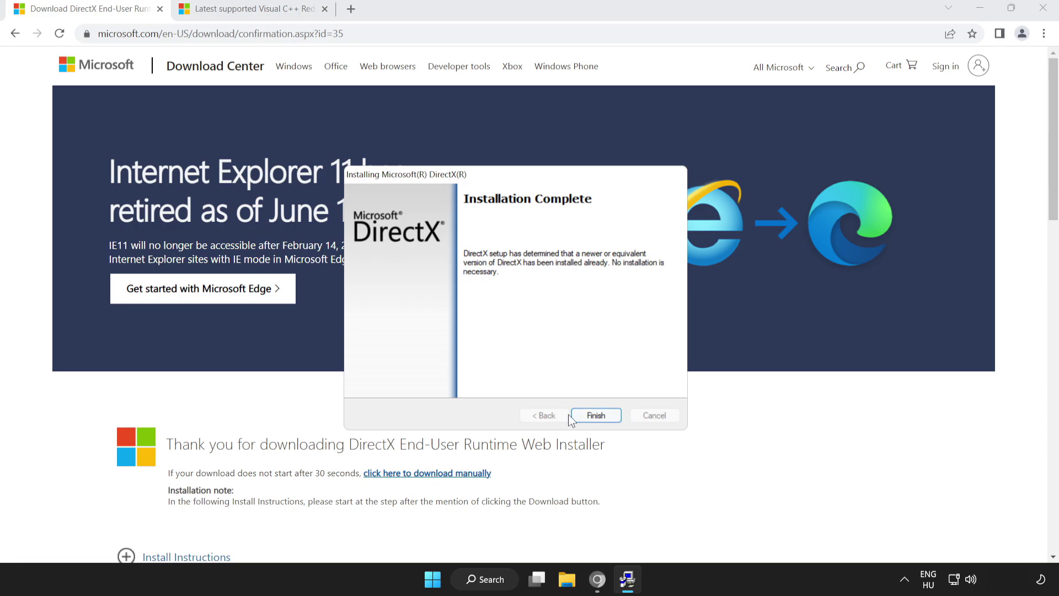
left_click(595, 415)
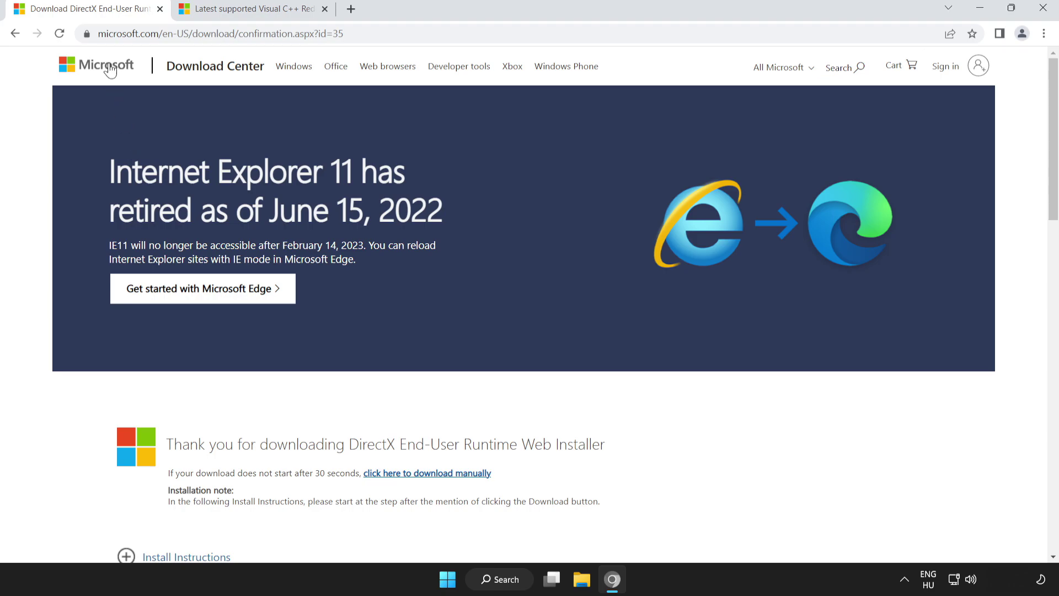
Close the DirectX page and download the ARM64, X86 and X64 Visual C++ Redistributable installers for Visual Studio 2015, 2017, 2019, and 2022.
left_click(160, 10)
left_click_drag(495, 35, 76, 34)
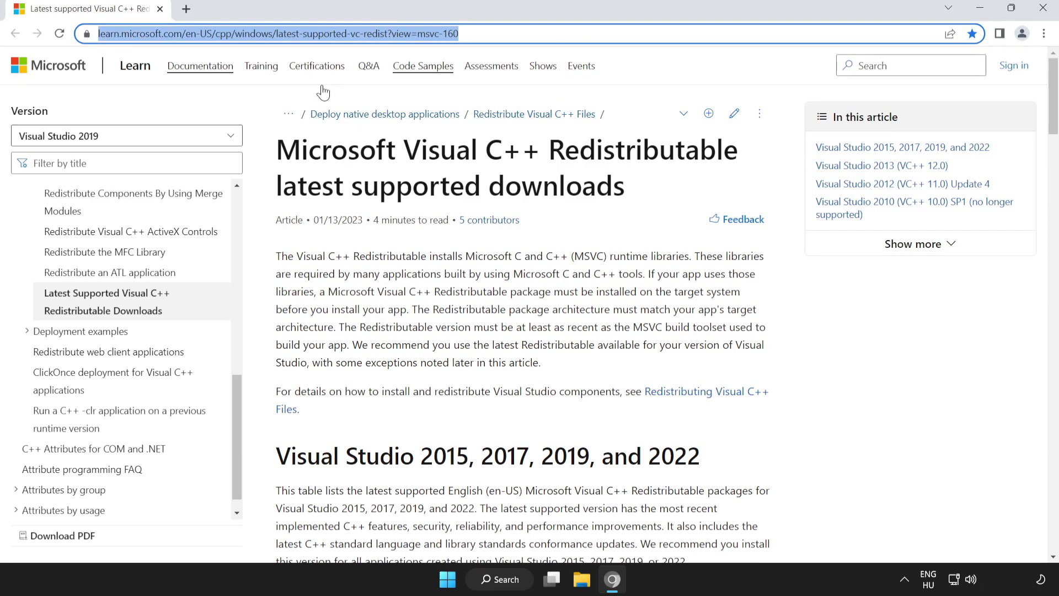
left_click(250, 148)
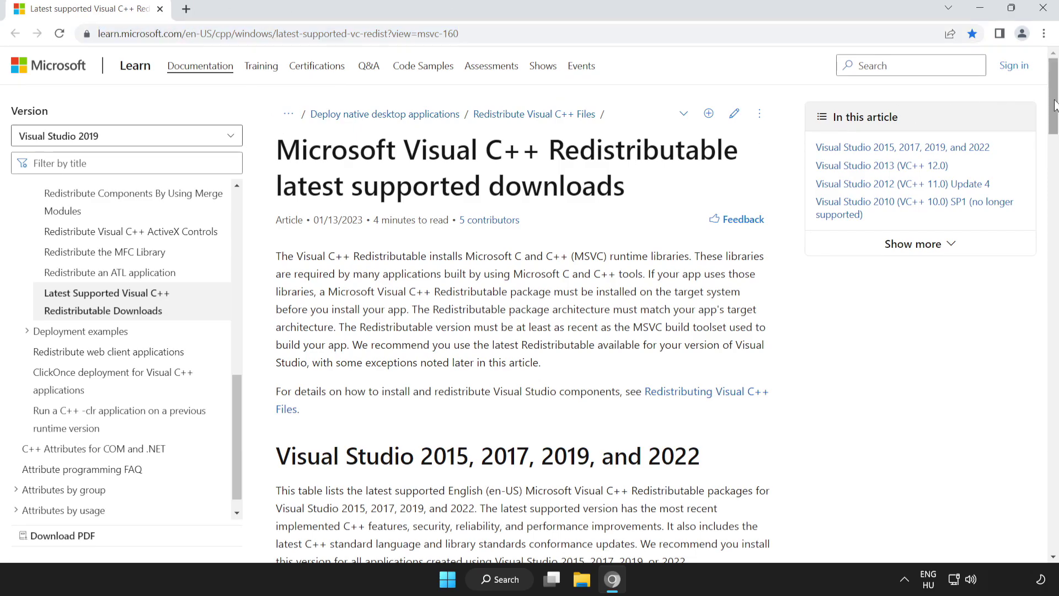
left_click_drag(1056, 108, 1057, 160)
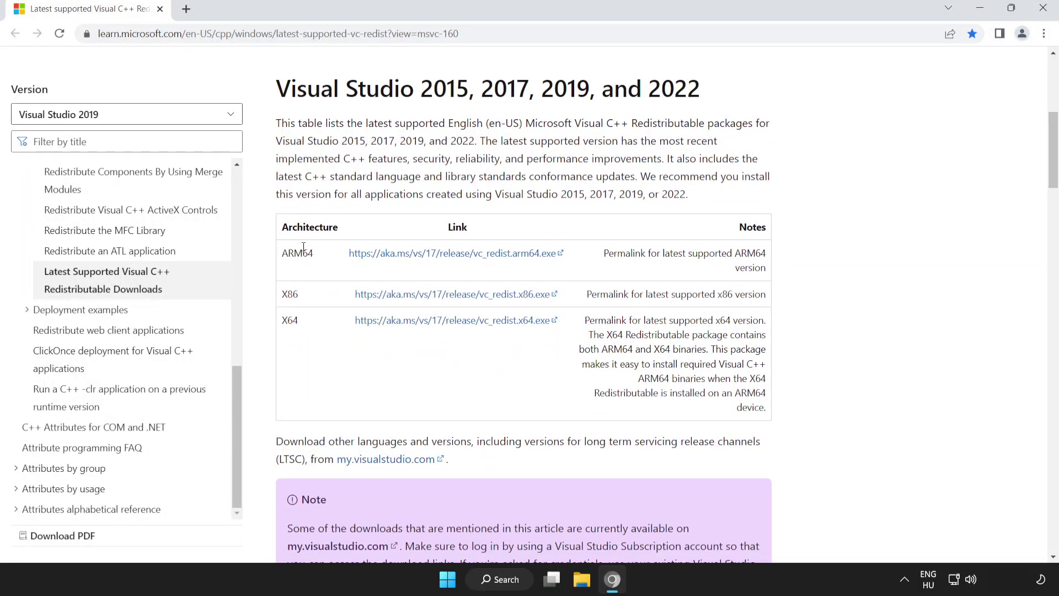
left_click_drag(281, 252, 552, 325)
left_click(420, 339)
left_click(432, 255)
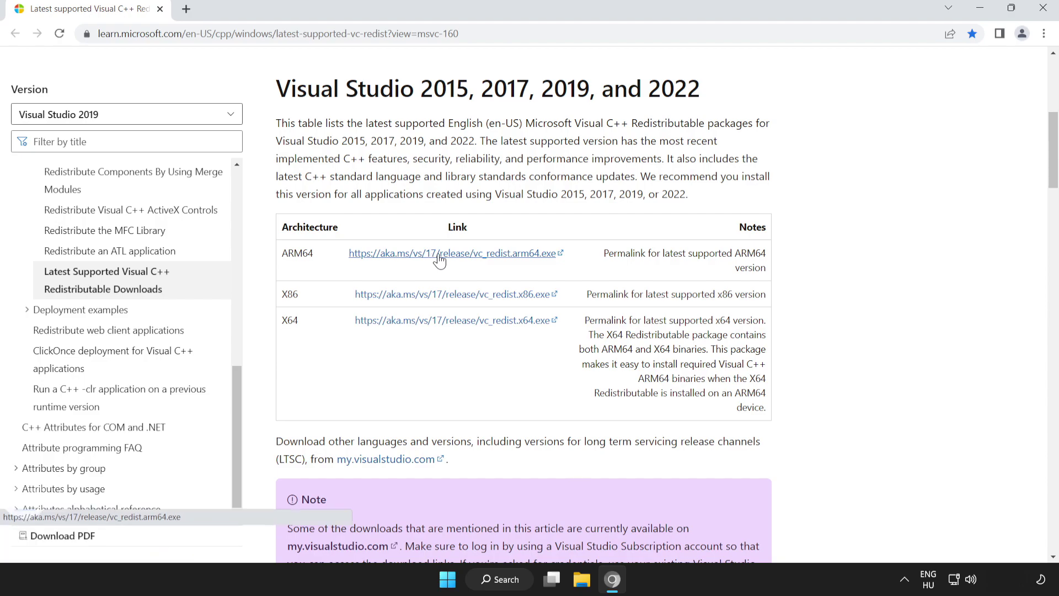
left_click(461, 297)
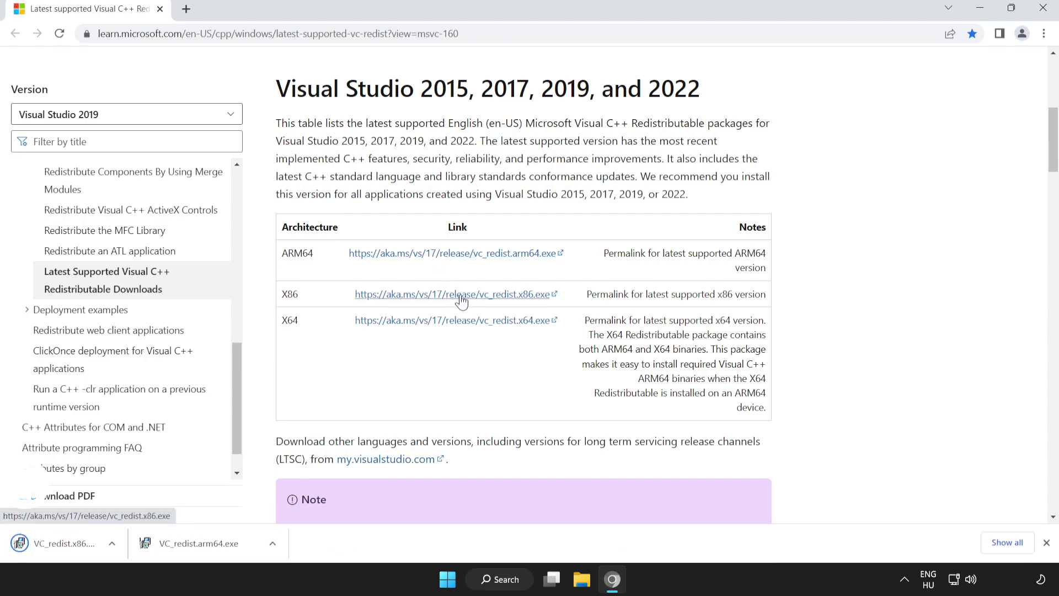
left_click(457, 324)
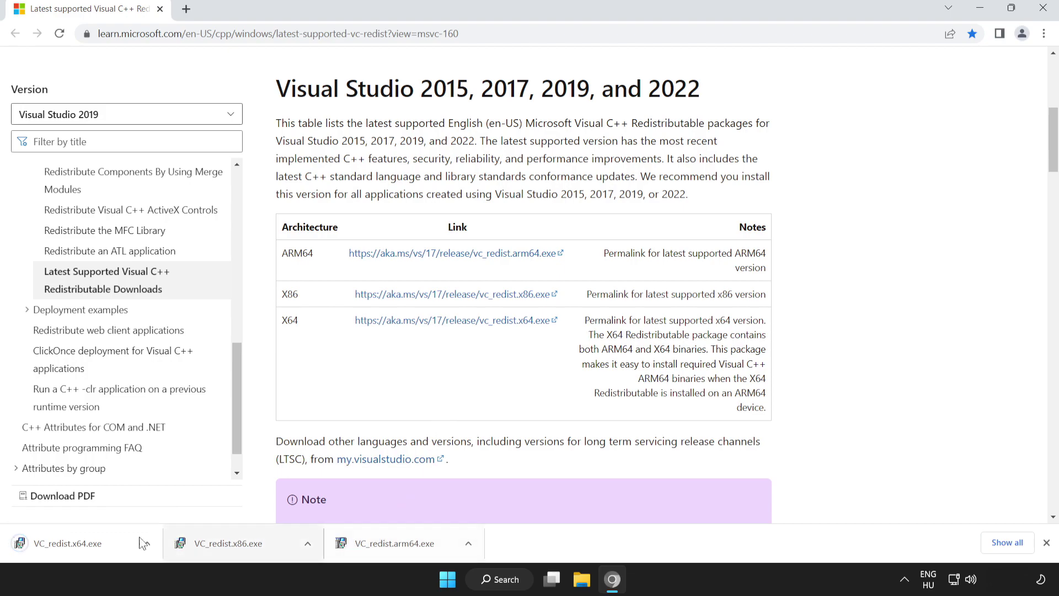
Try to install VC_redist.arm64.exe, agreeing to its license terms, and close the setup window.
left_click(406, 545)
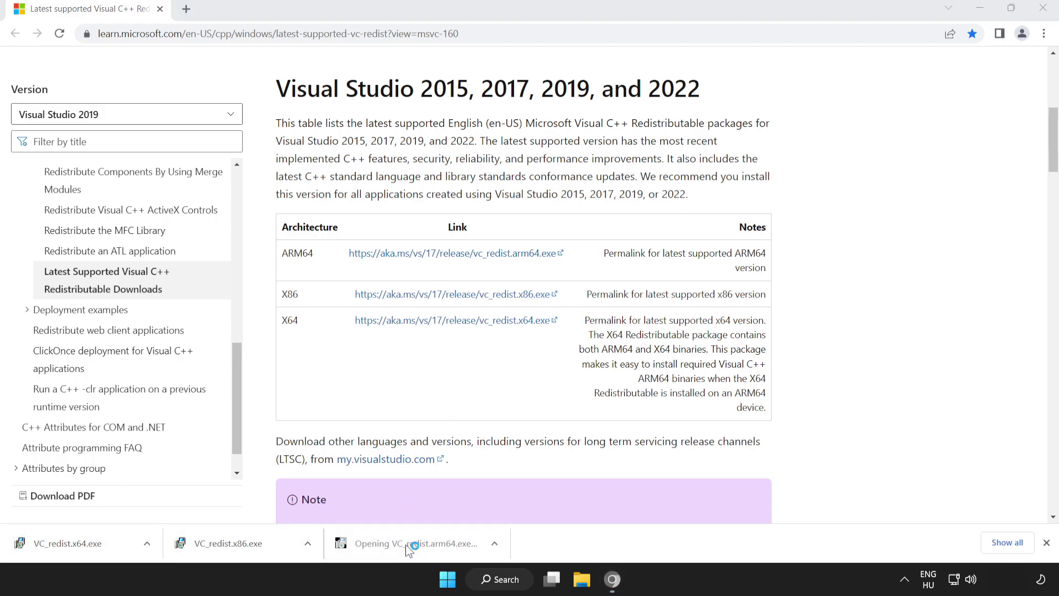
left_click_drag(679, 270, 680, 326)
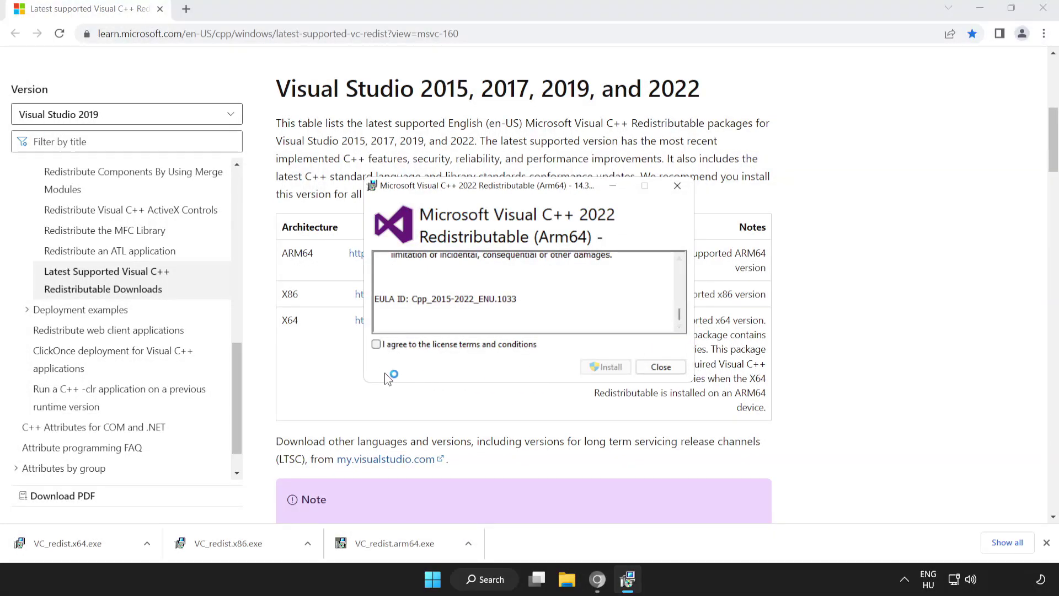
left_click(376, 344)
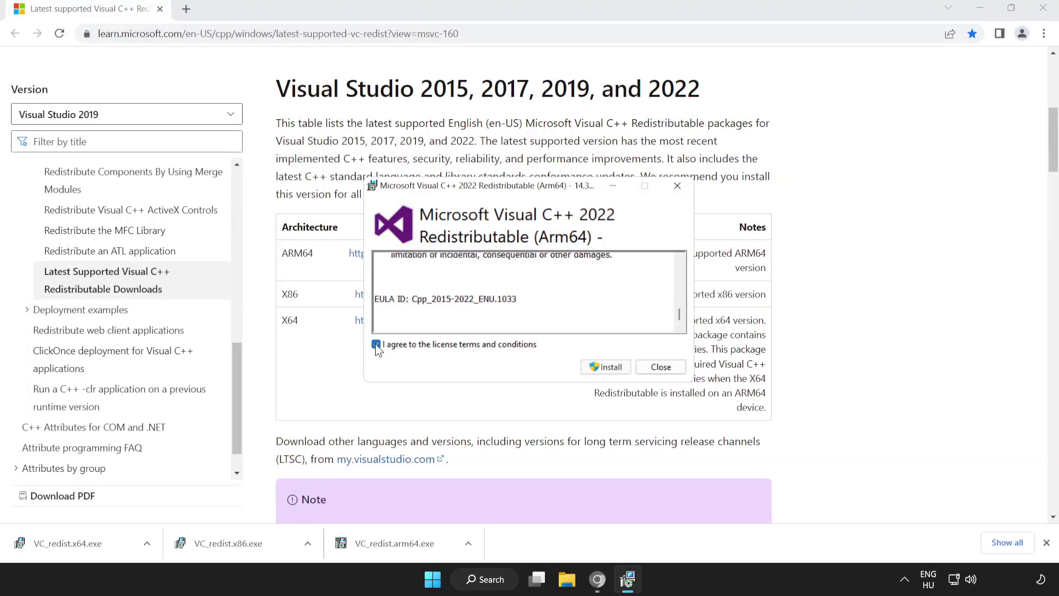
left_click(603, 368)
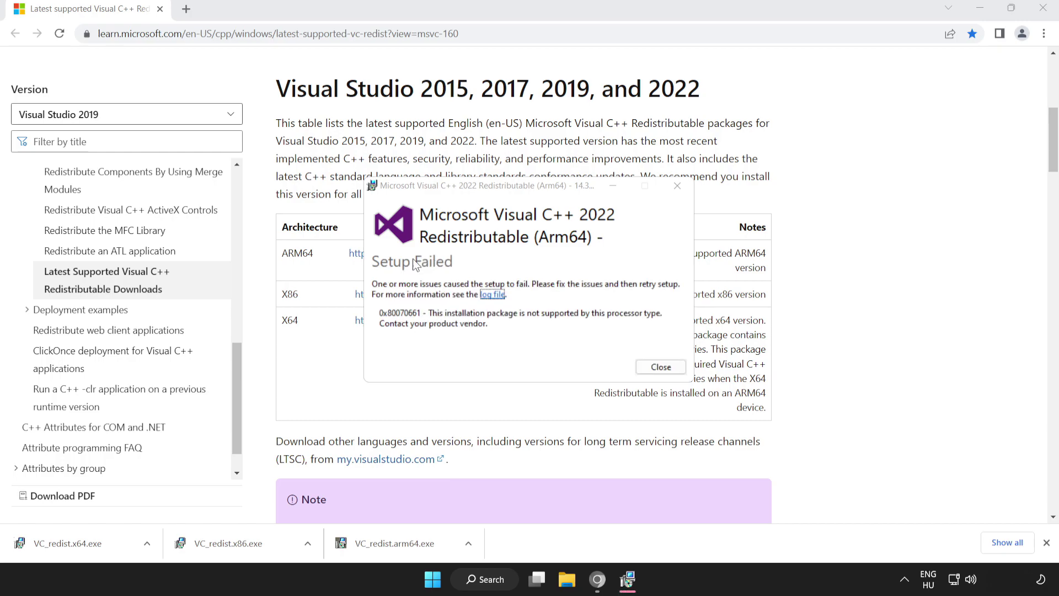
left_click(657, 367)
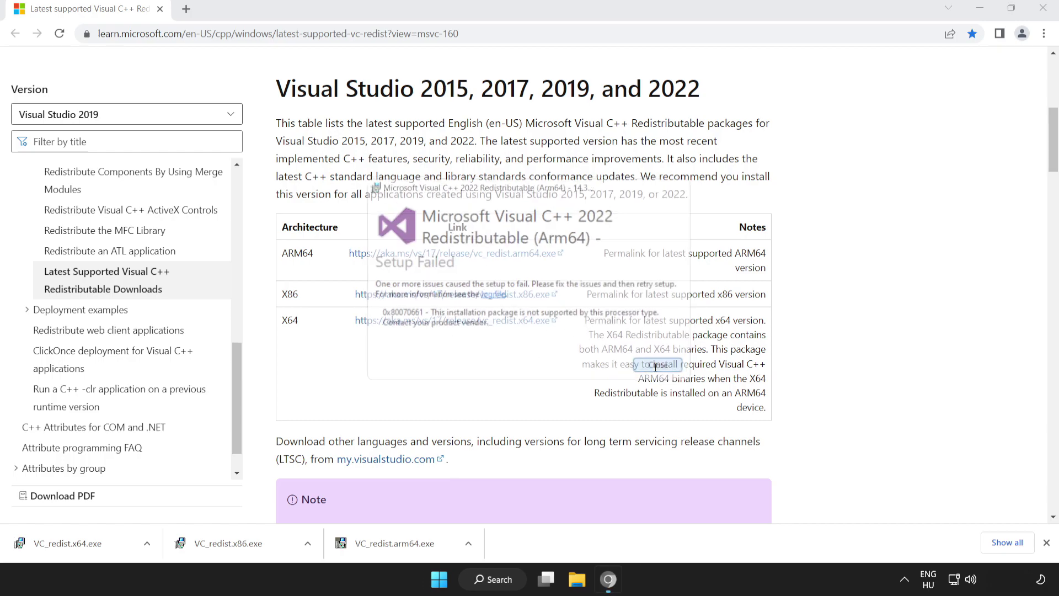
Install the x86 and x64 Visual C++ Redistributables from the downloaded files and close each setup without restarting.
left_click(248, 546)
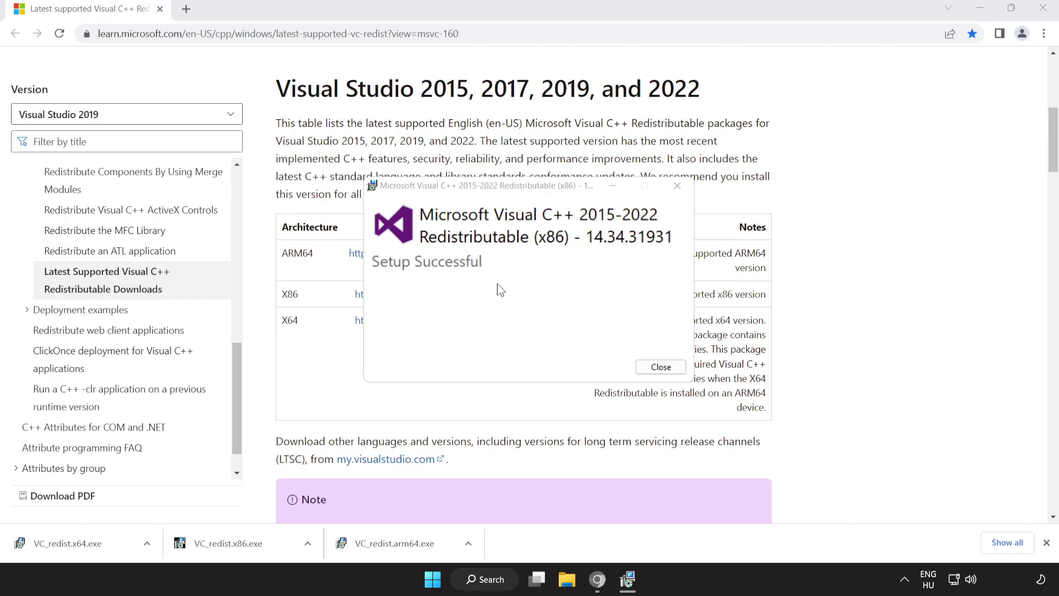
left_click(661, 368)
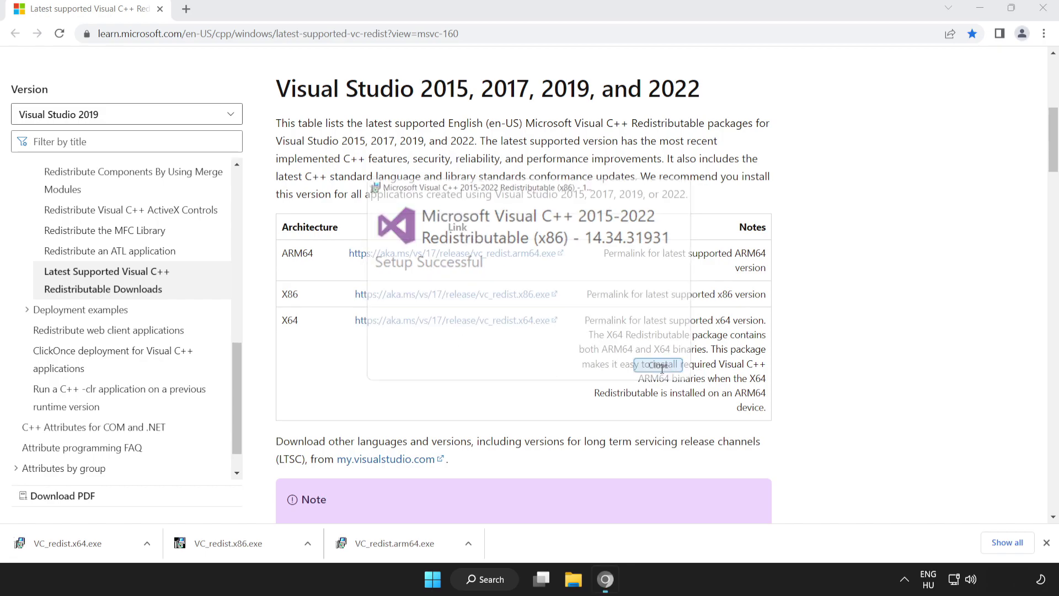
left_click(91, 544)
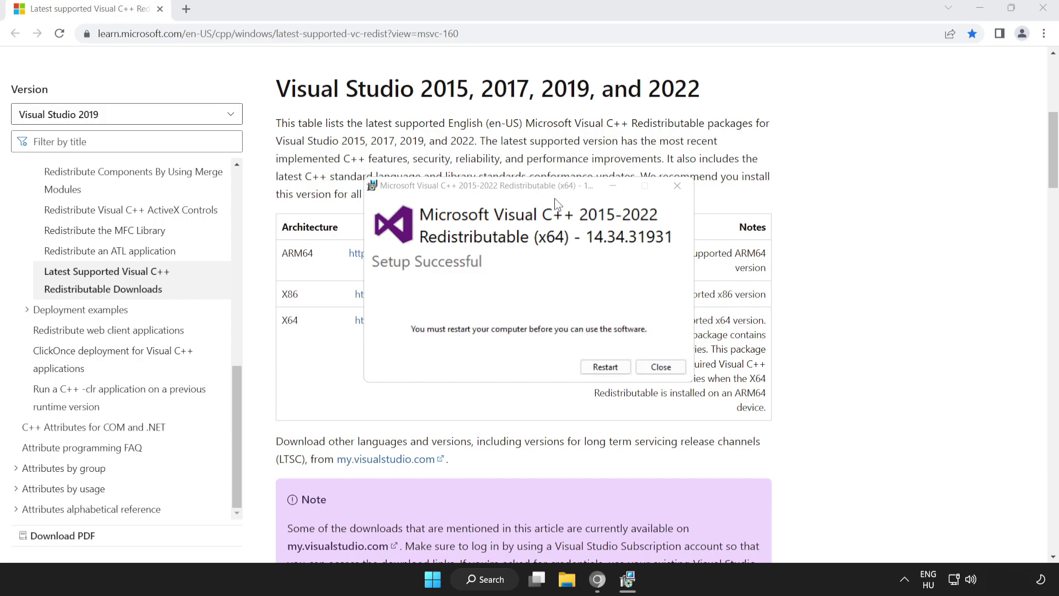
left_click(661, 367)
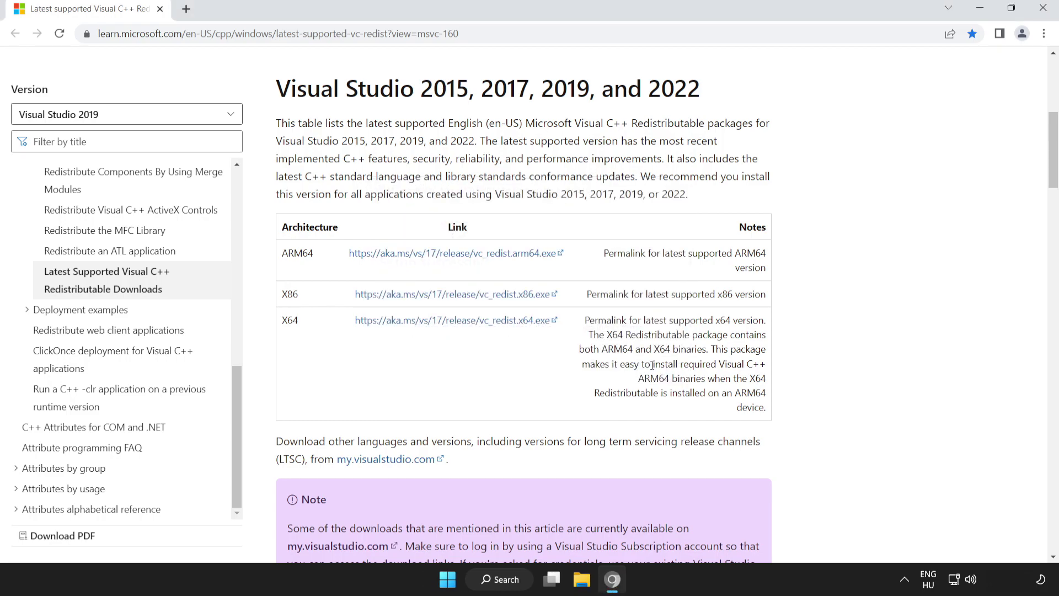
Close the browser and open the computer's power options.
left_click(1042, 11)
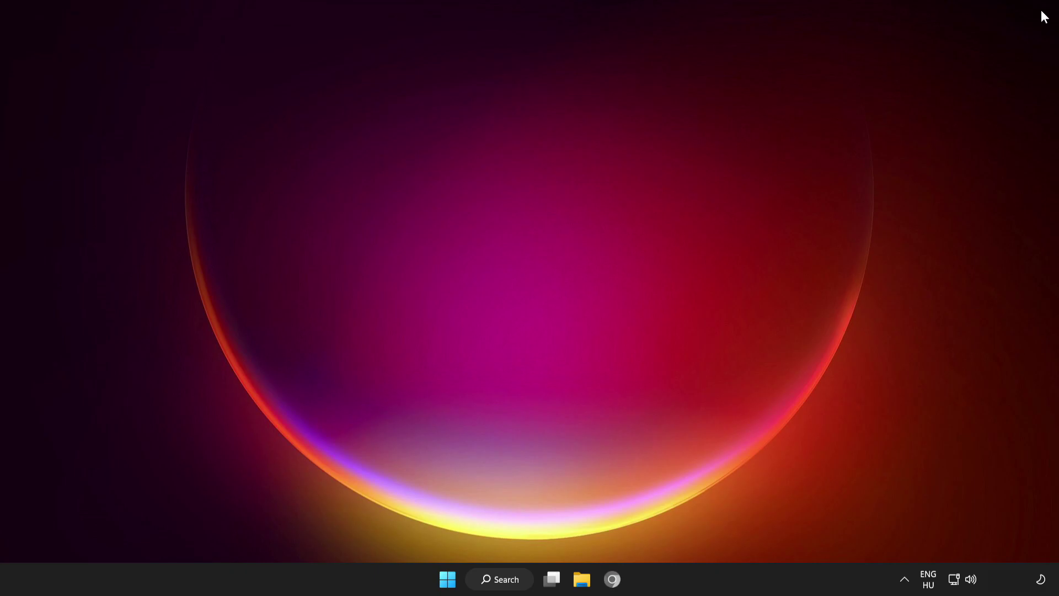
left_click(441, 570)
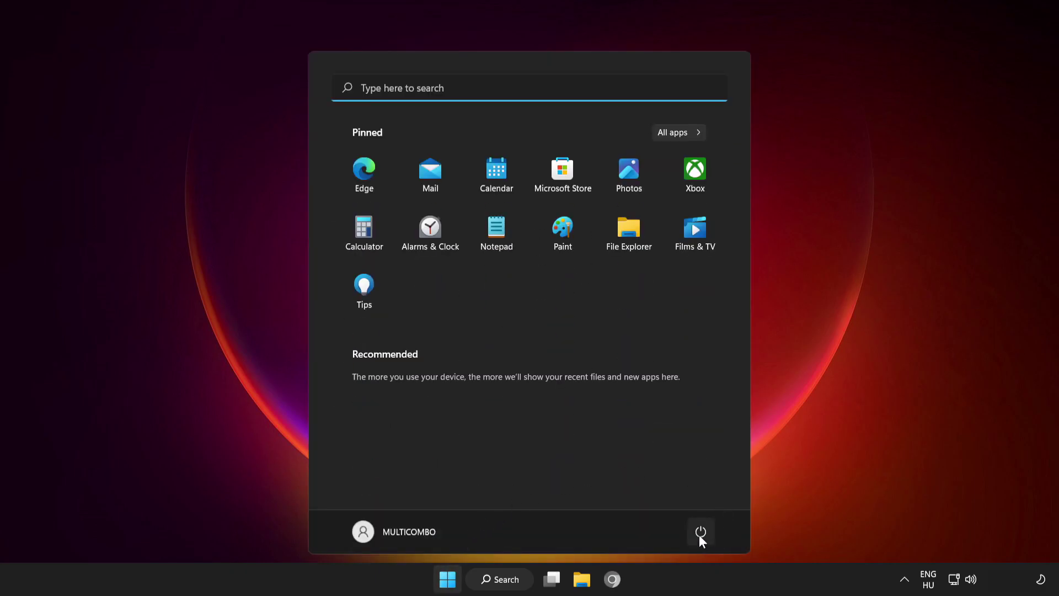
left_click(700, 532)
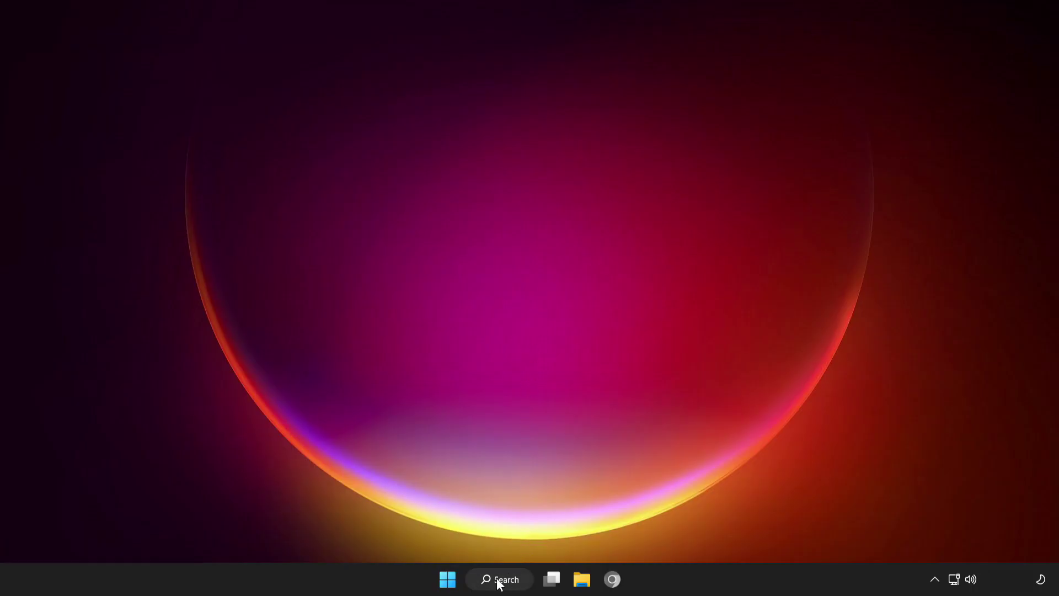
Search Windows for "cmd", run Command Prompt as administrator, execute sfc /scannow, and close the window once the scan completes.
left_click(499, 578)
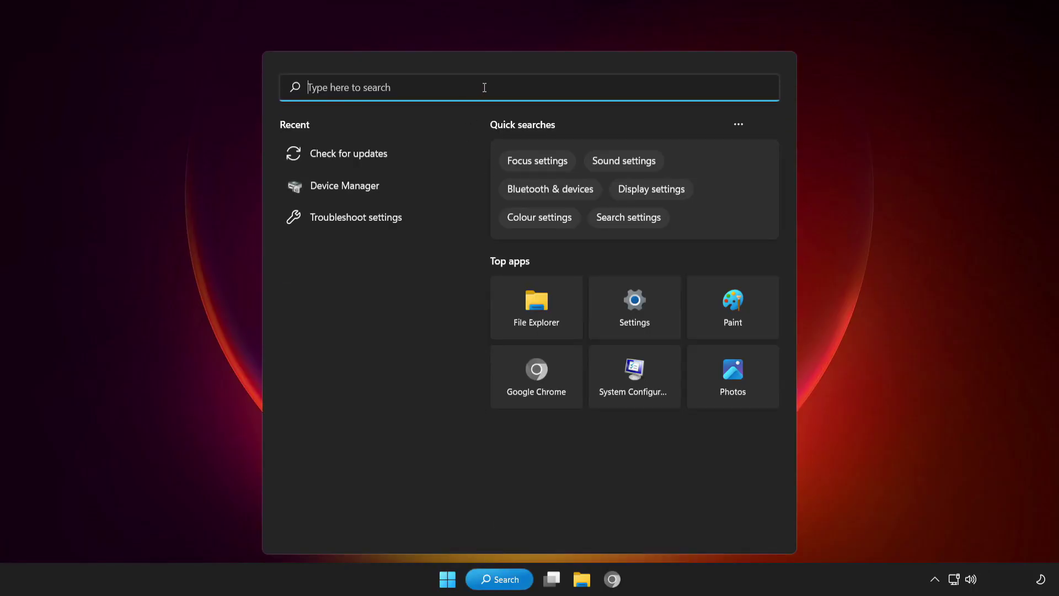
type("cmd")
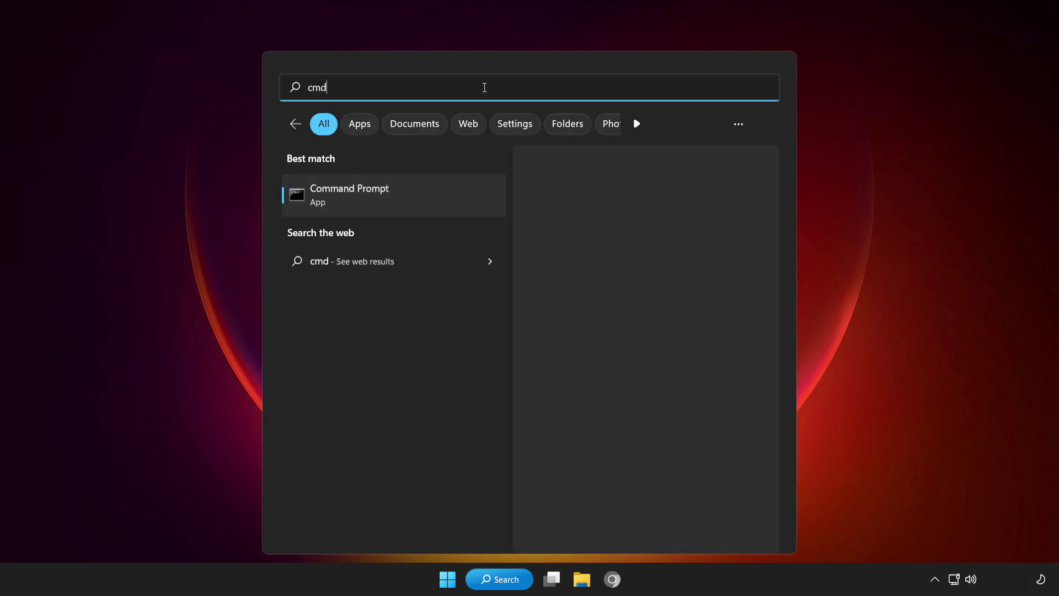
right_click(419, 203)
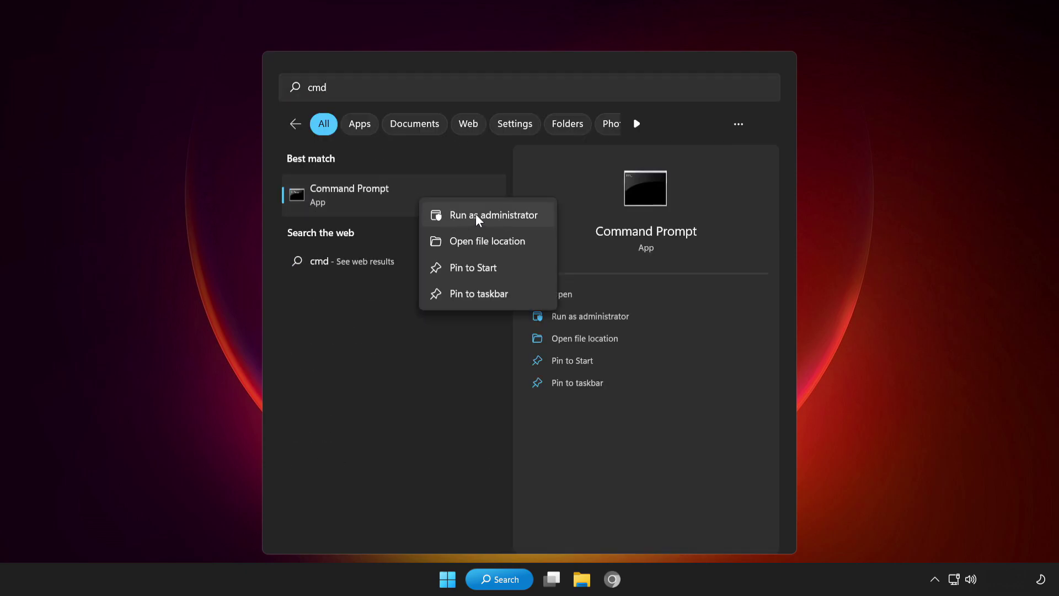
left_click(476, 215)
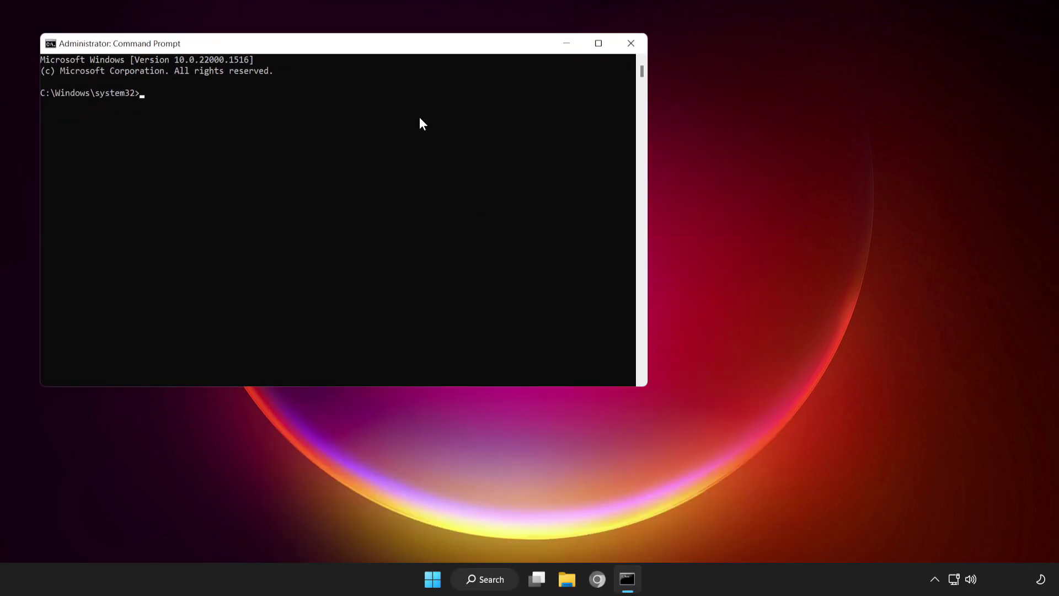
left_click_drag(388, 49, 580, 108)
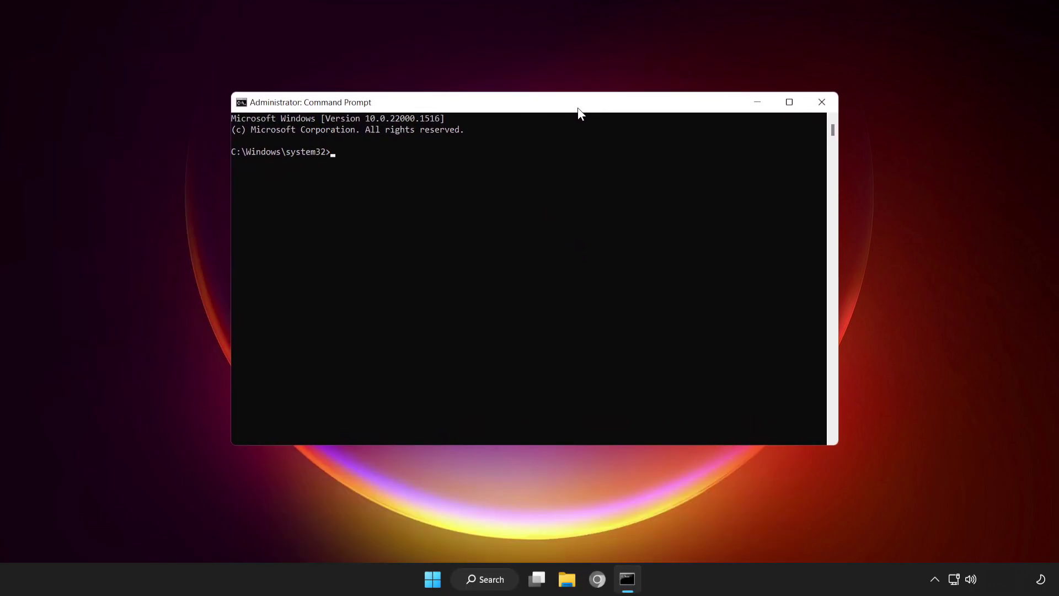
type("sfc /scannow")
key("Return")
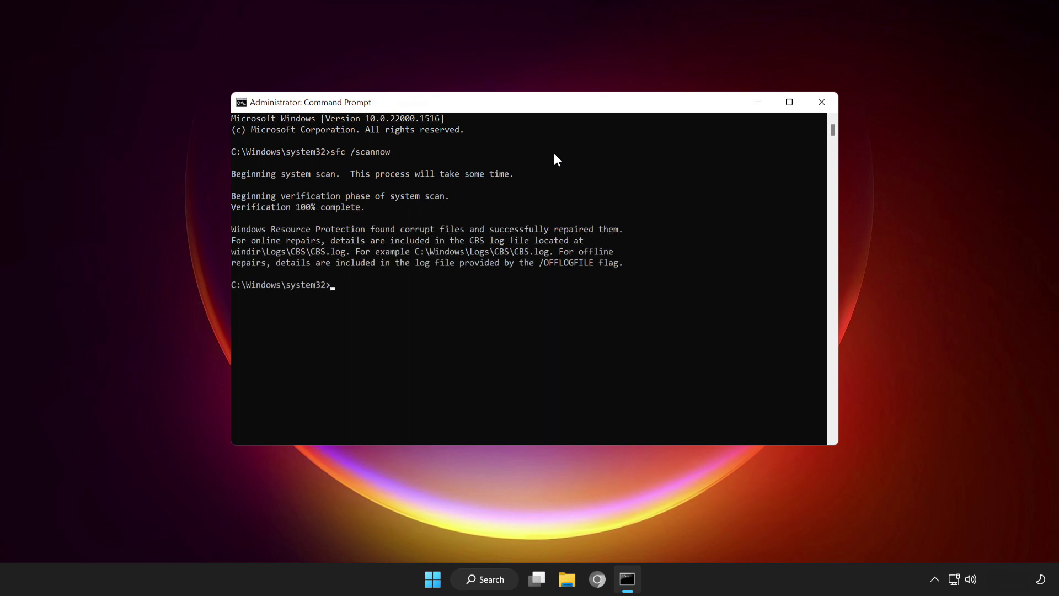
left_click(822, 103)
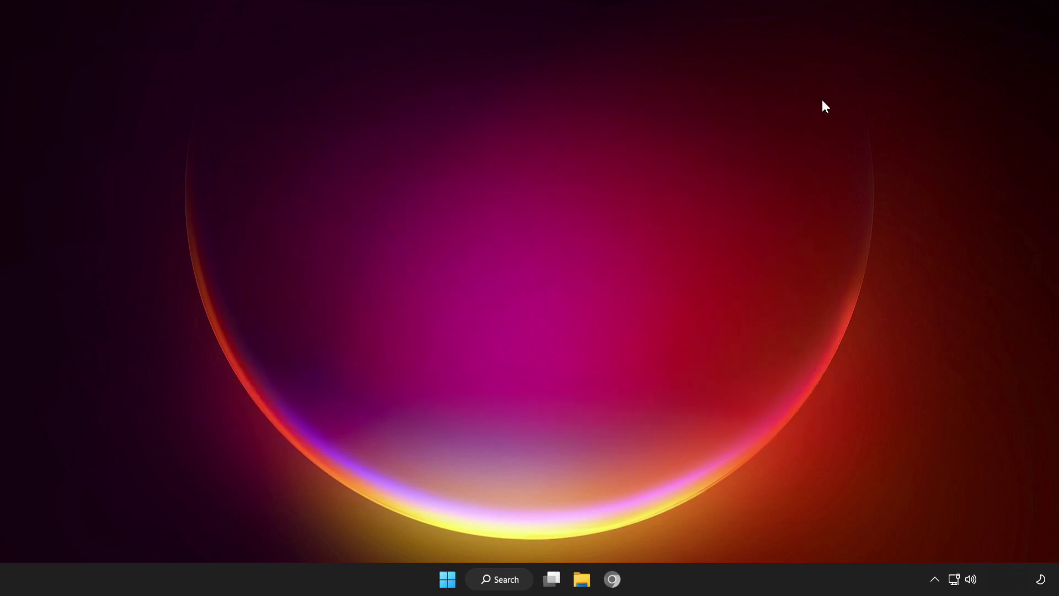
Search Windows for "windows security" and open the Windows Security app.
left_click(505, 580)
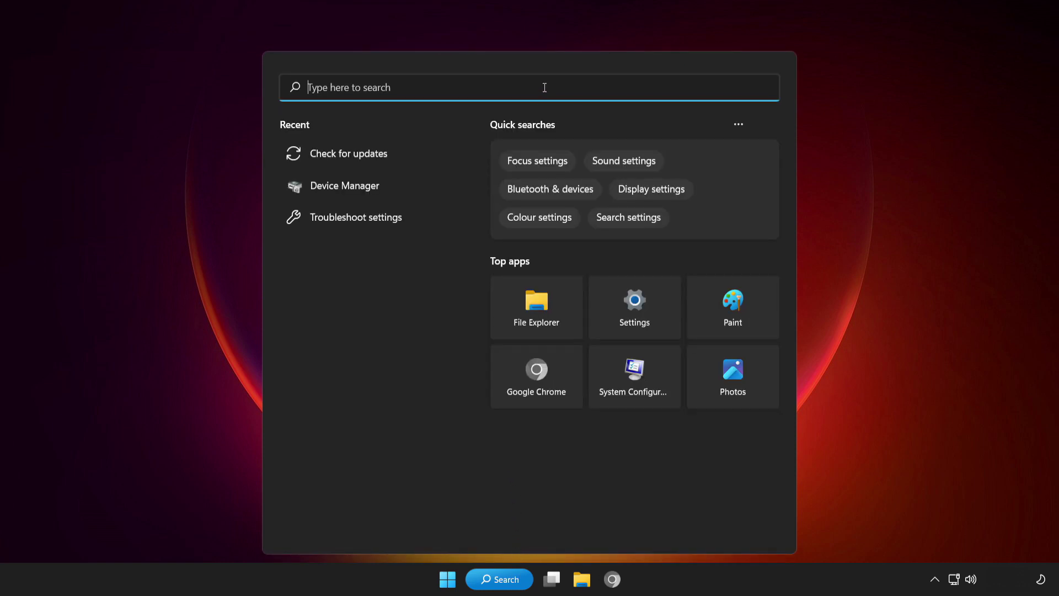
type("windows ")
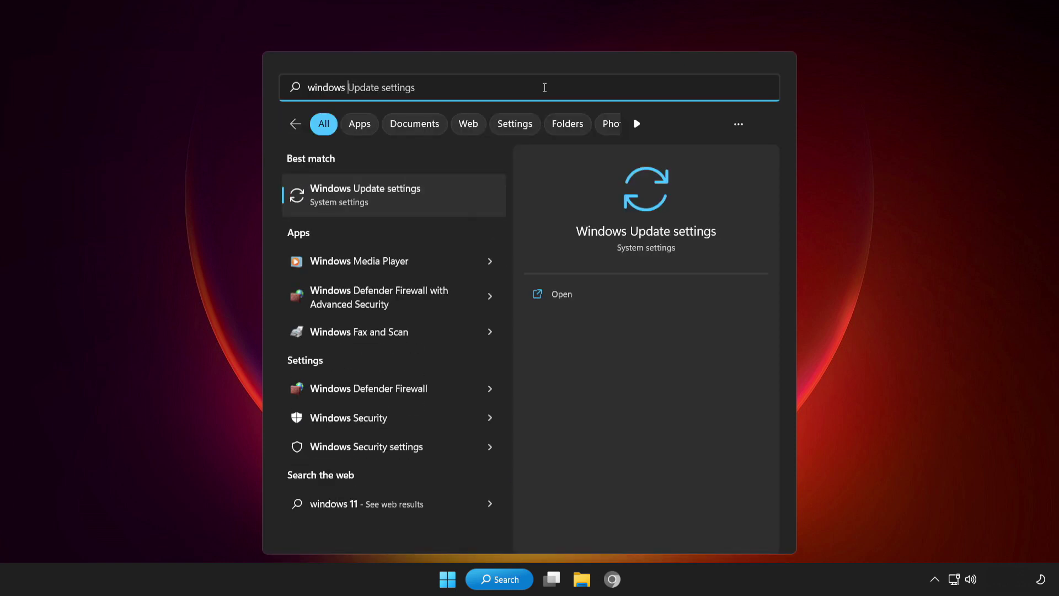
type("securi")
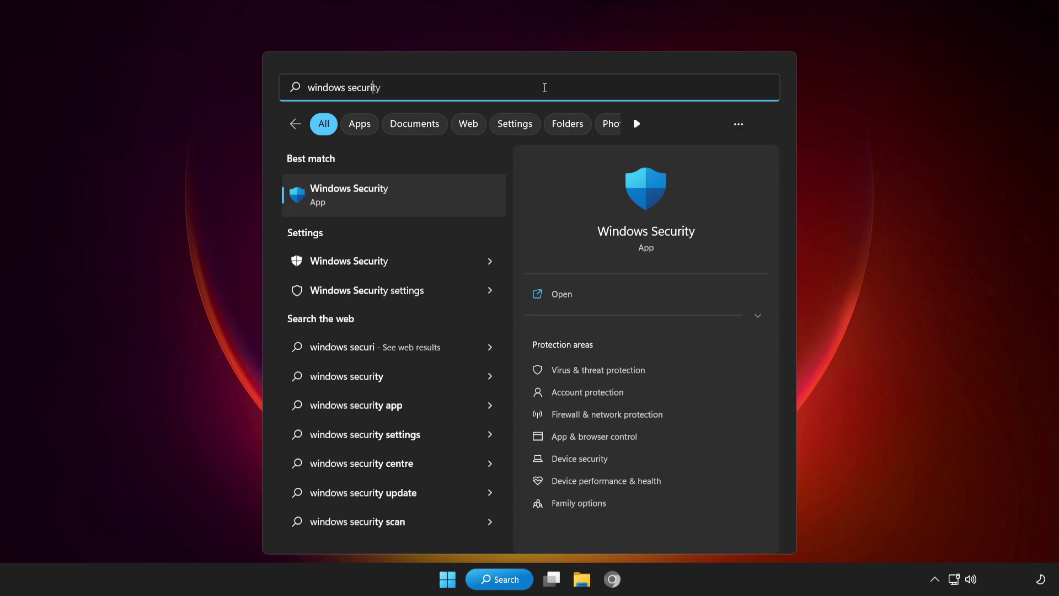
type("ty")
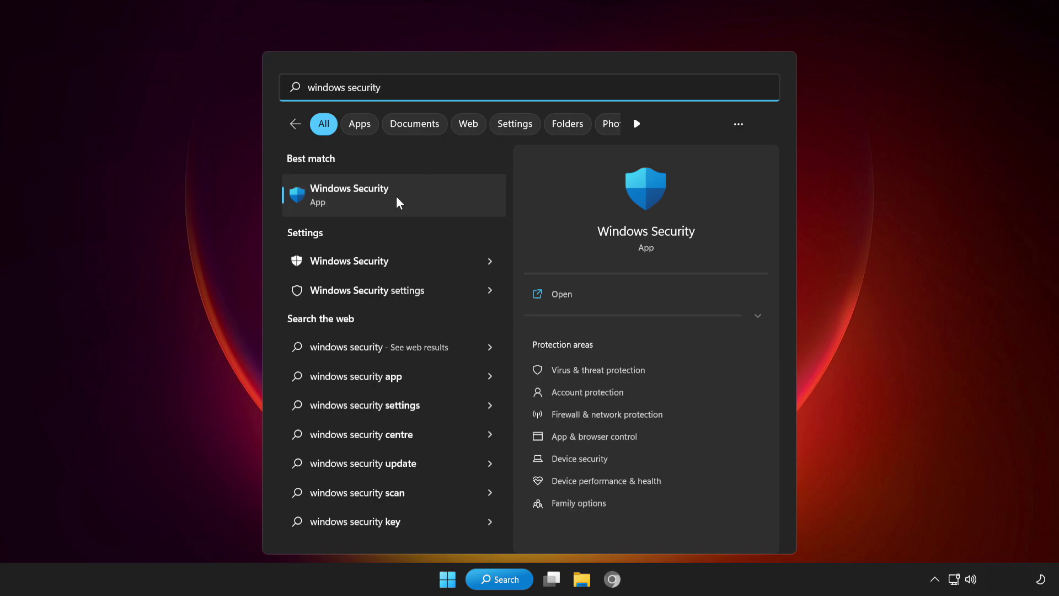
left_click(425, 193)
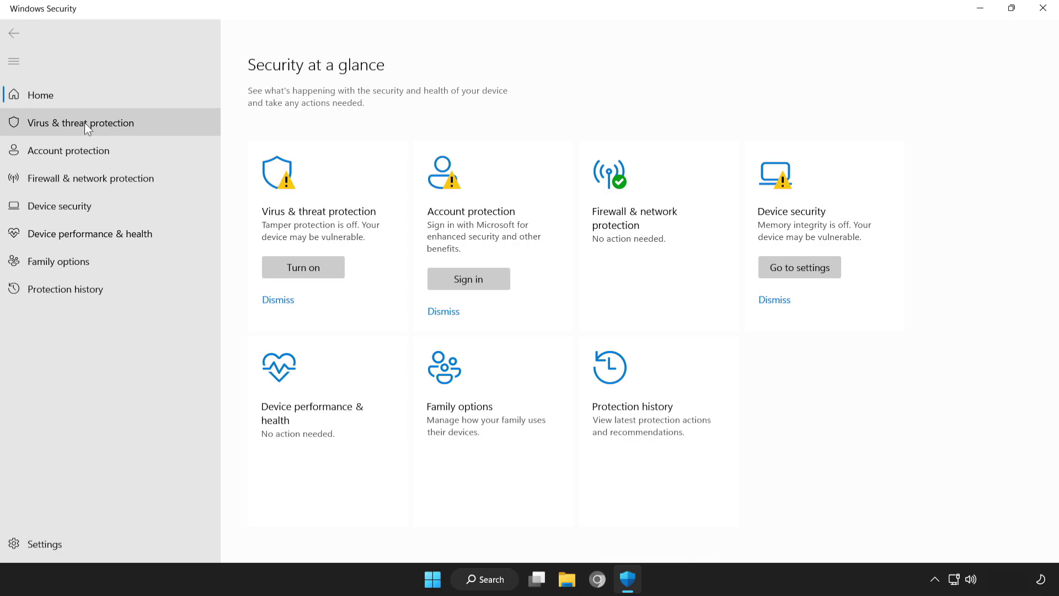
Open the Microsoft Defender Antivirus exclusions page from the Virus & threat protection settings.
left_click(147, 122)
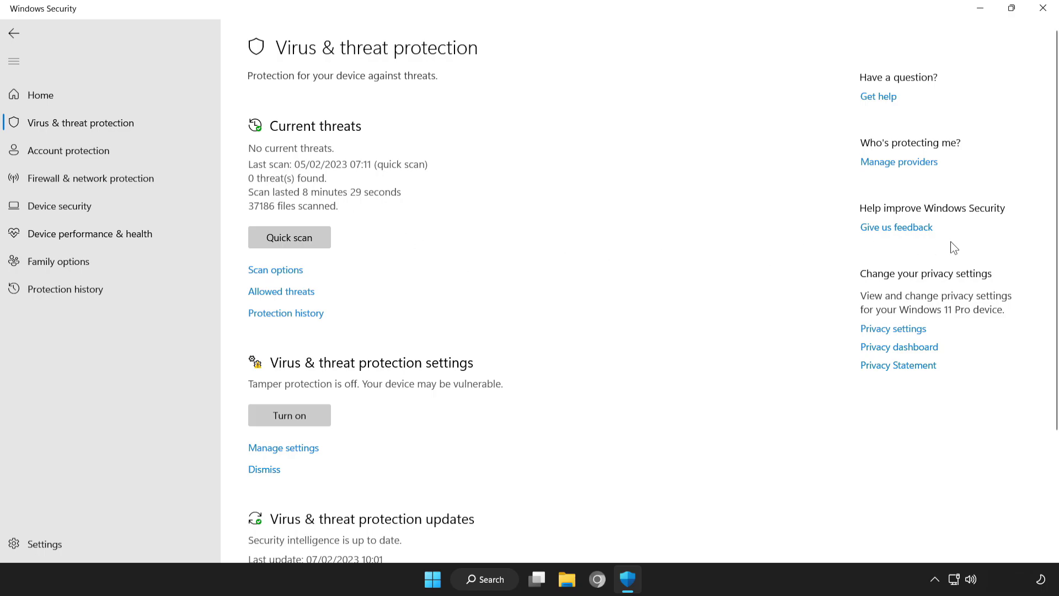
scroll(1058, 284, "down", 2)
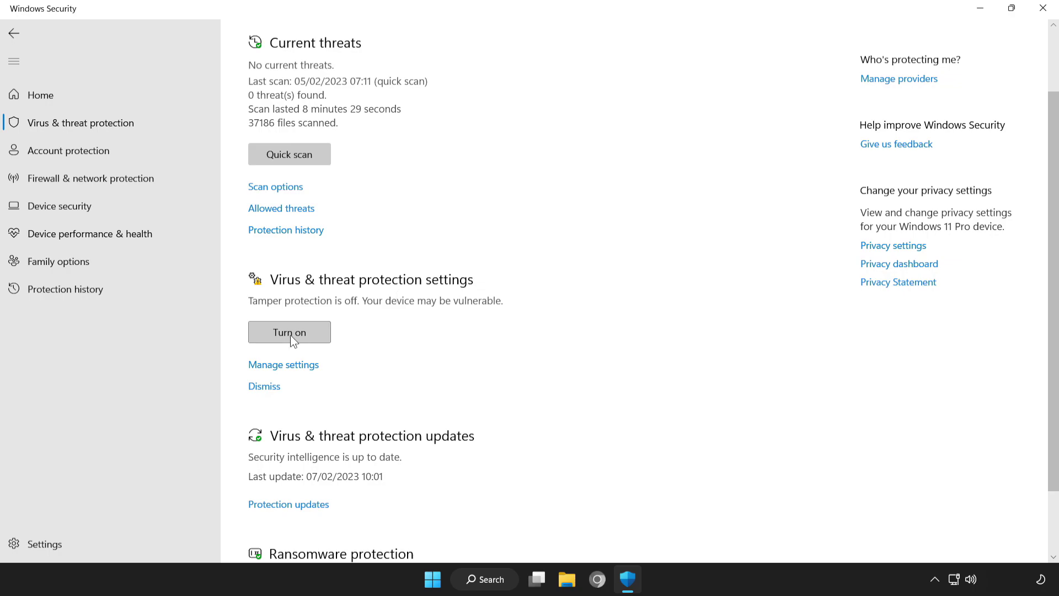
left_click(293, 367)
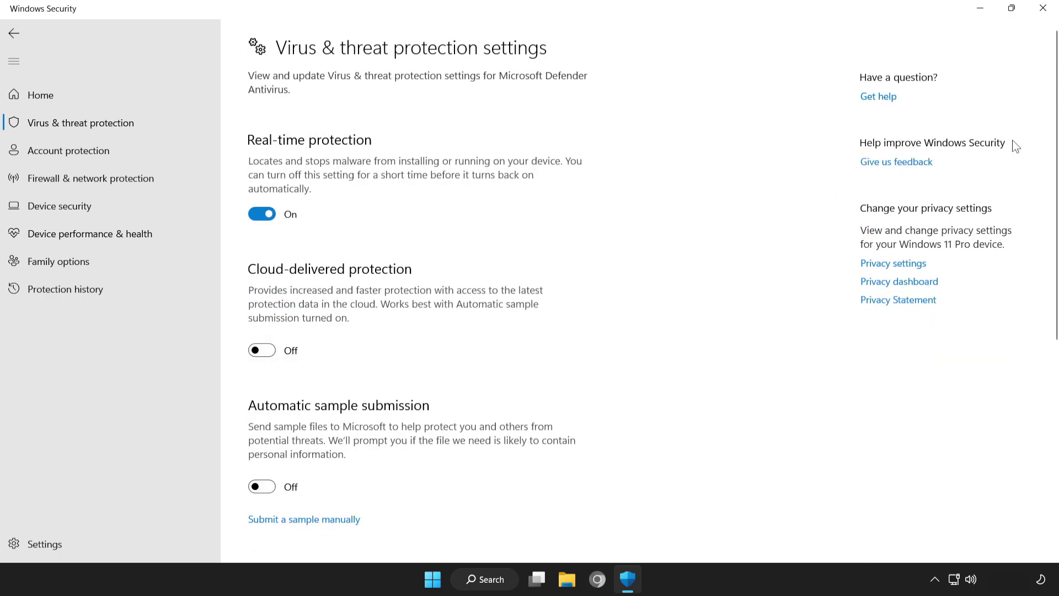
left_click_drag(1055, 141, 1056, 396)
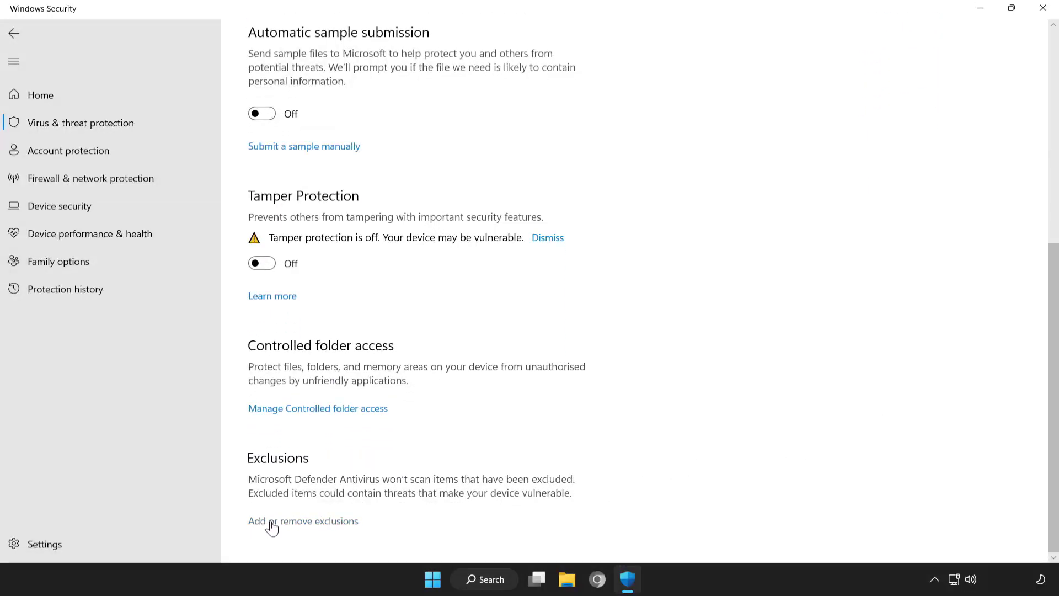
left_click(317, 522)
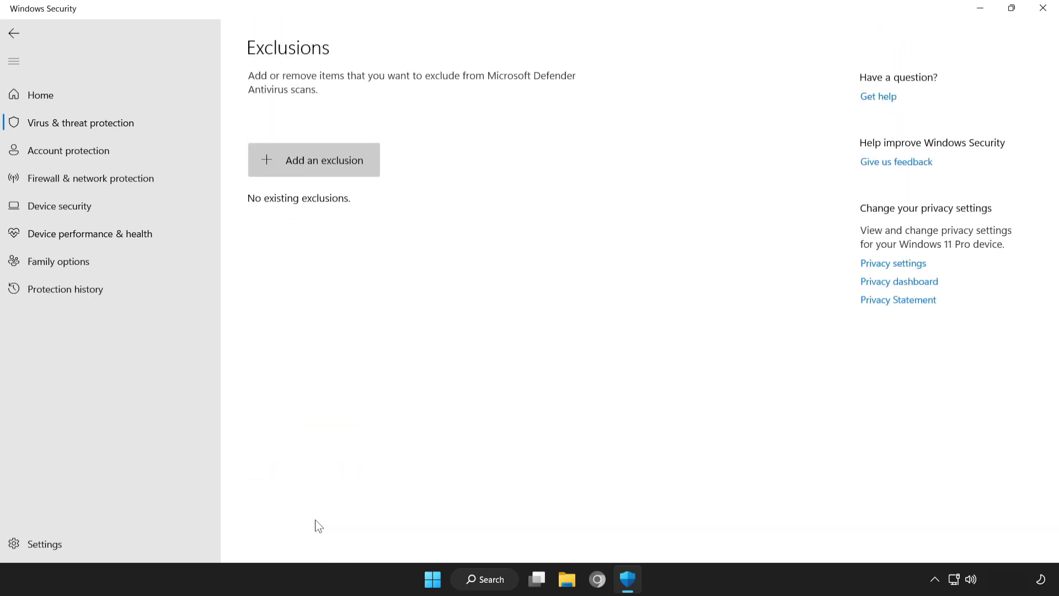
Add the NOT WORKING APP file from its Program Files (x86) folder as a file exclusion.
left_click(305, 160)
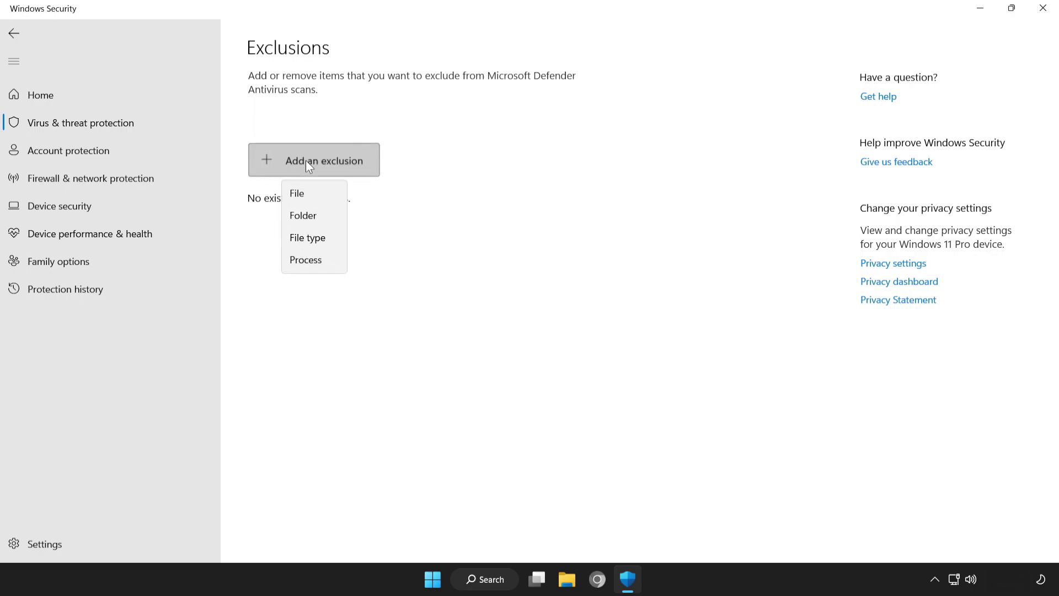
left_click(323, 196)
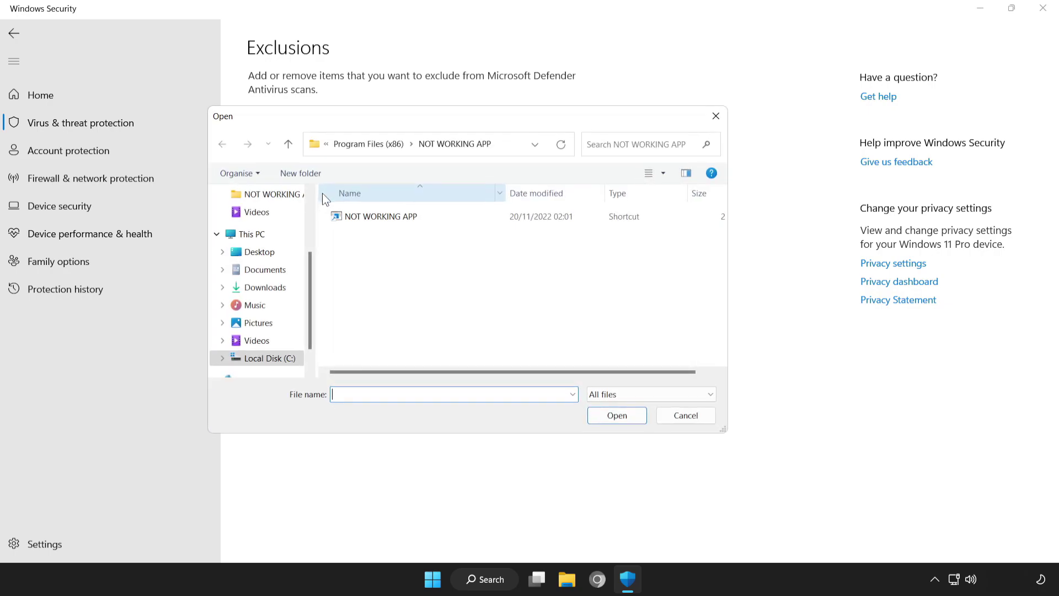
left_click(337, 216)
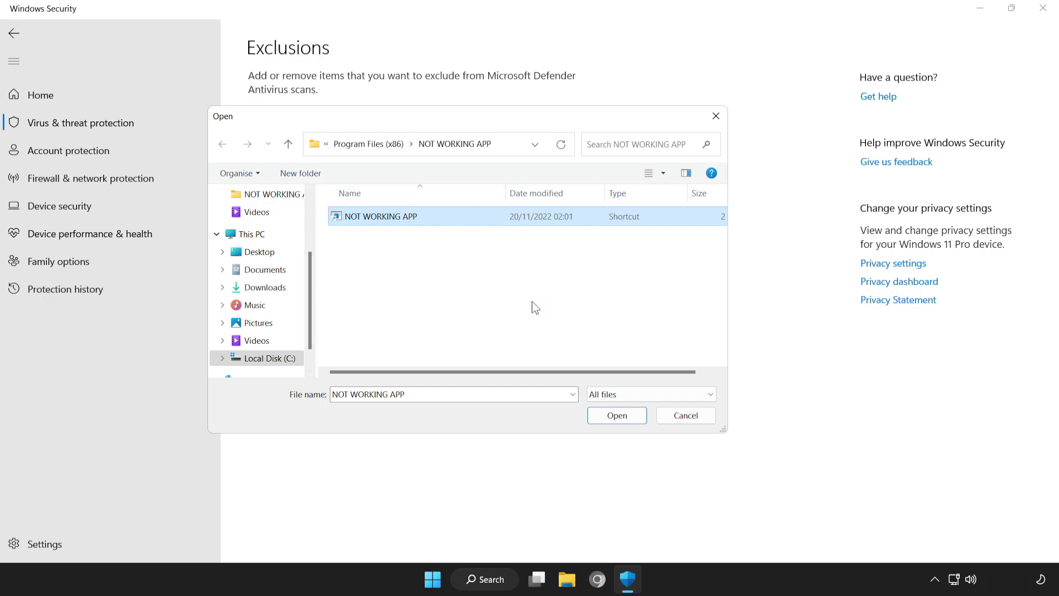
left_click(623, 420)
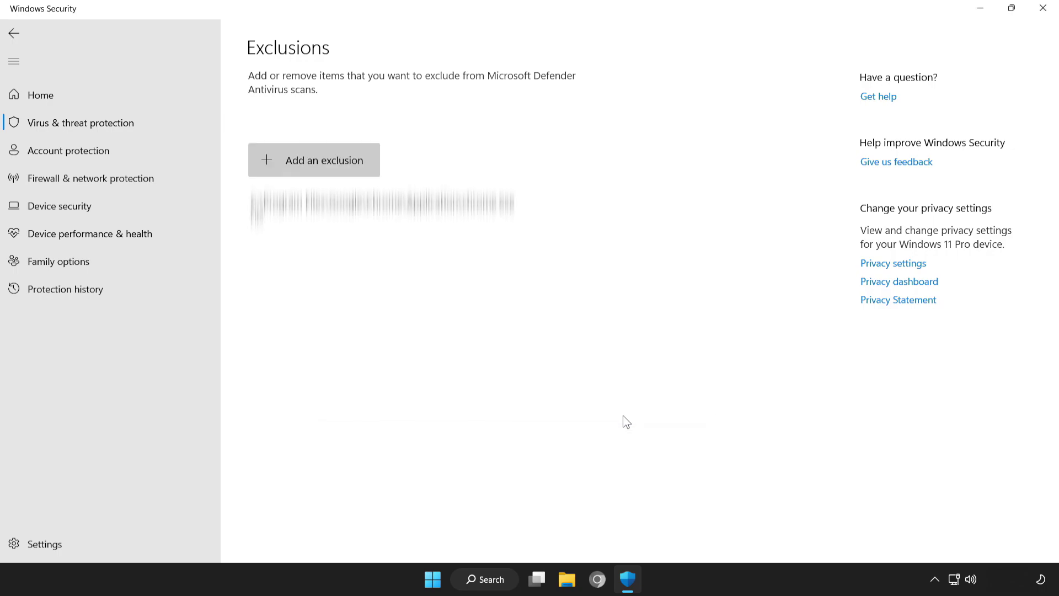
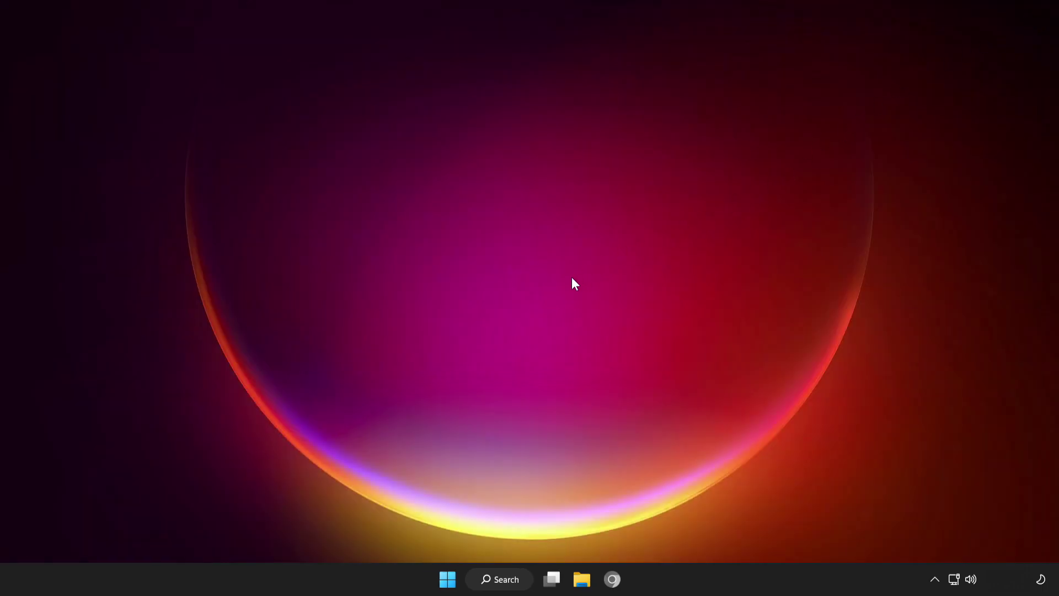
Open the computer's power options to reach the restart choice.
left_click(448, 586)
left_click(702, 531)
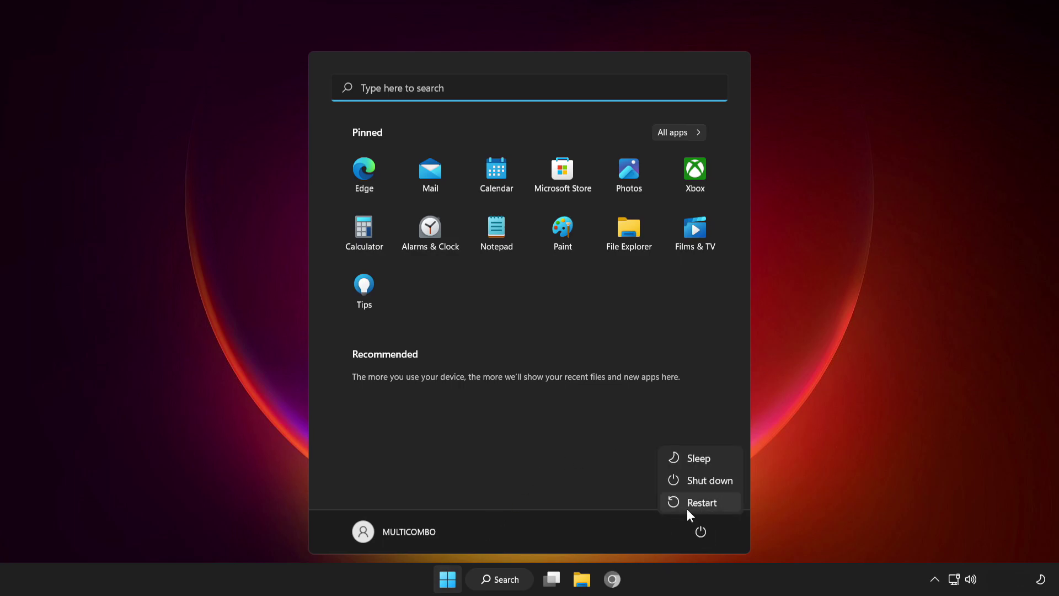